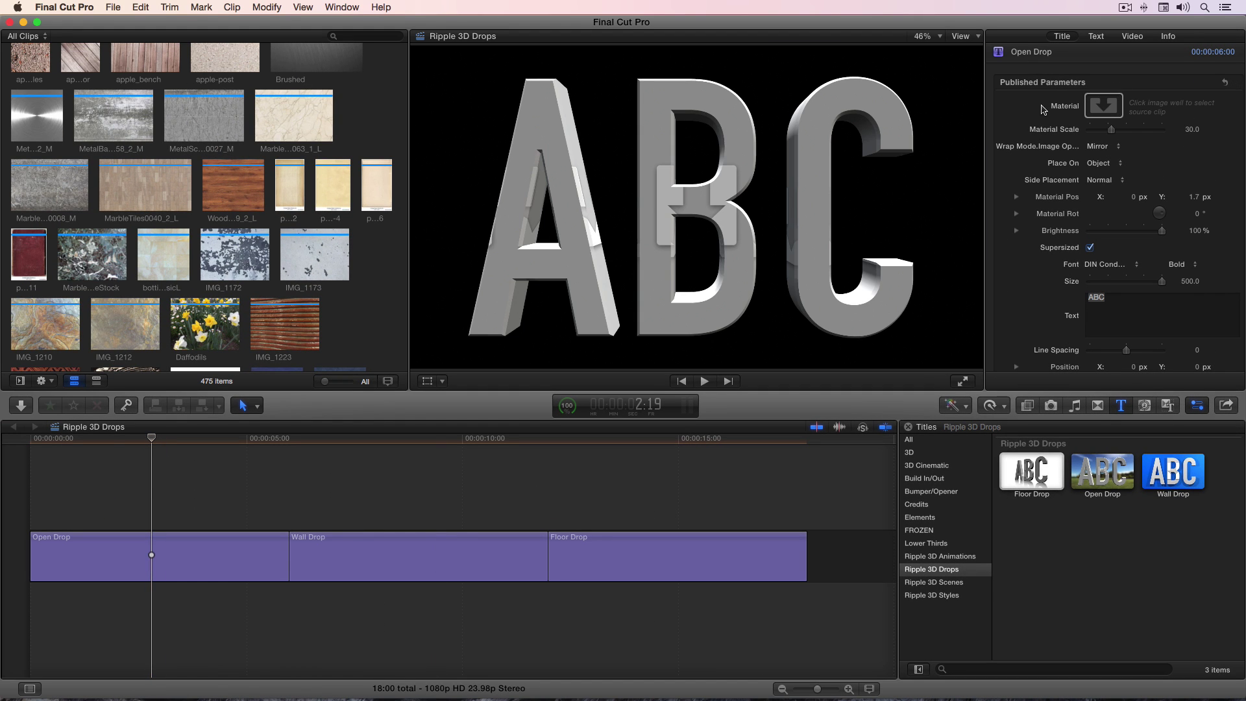
Step: Preview several browser images, then apply MarbleTiles0040_2_L as the ABC letters' Material image
{"action": "left_click", "coordinate": [1106, 107]}
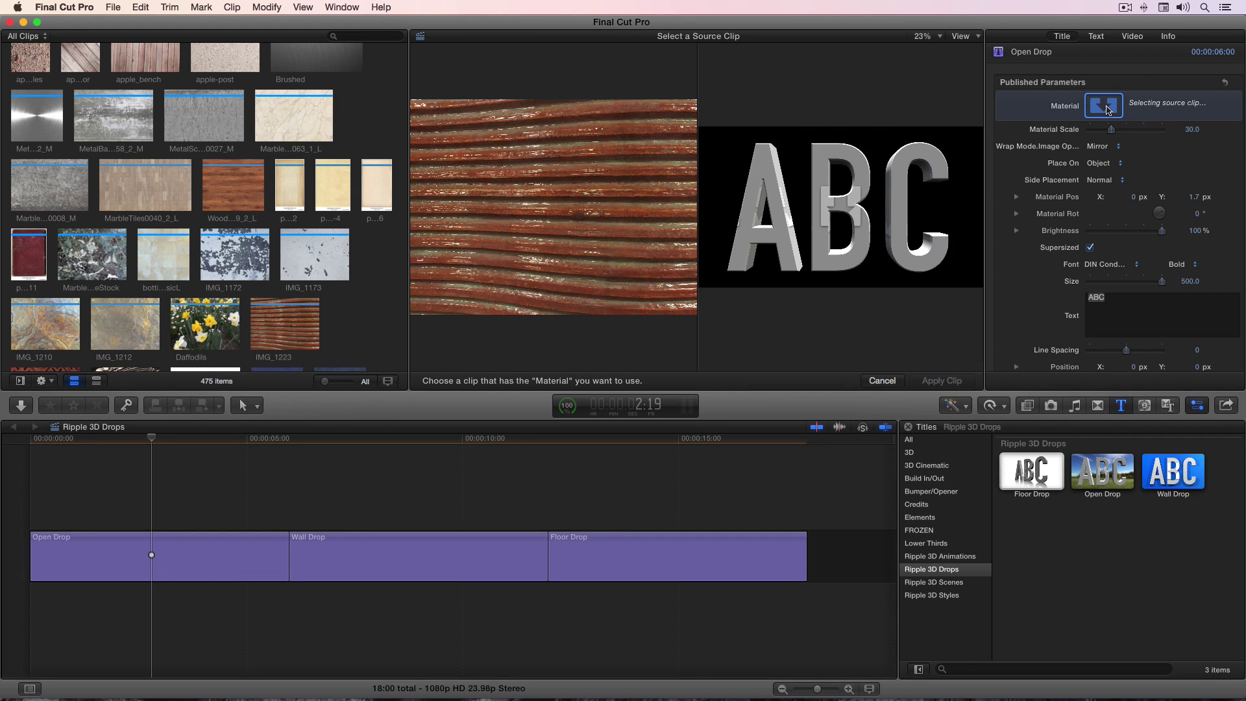
{"action": "left_click", "coordinate": [179, 93]}
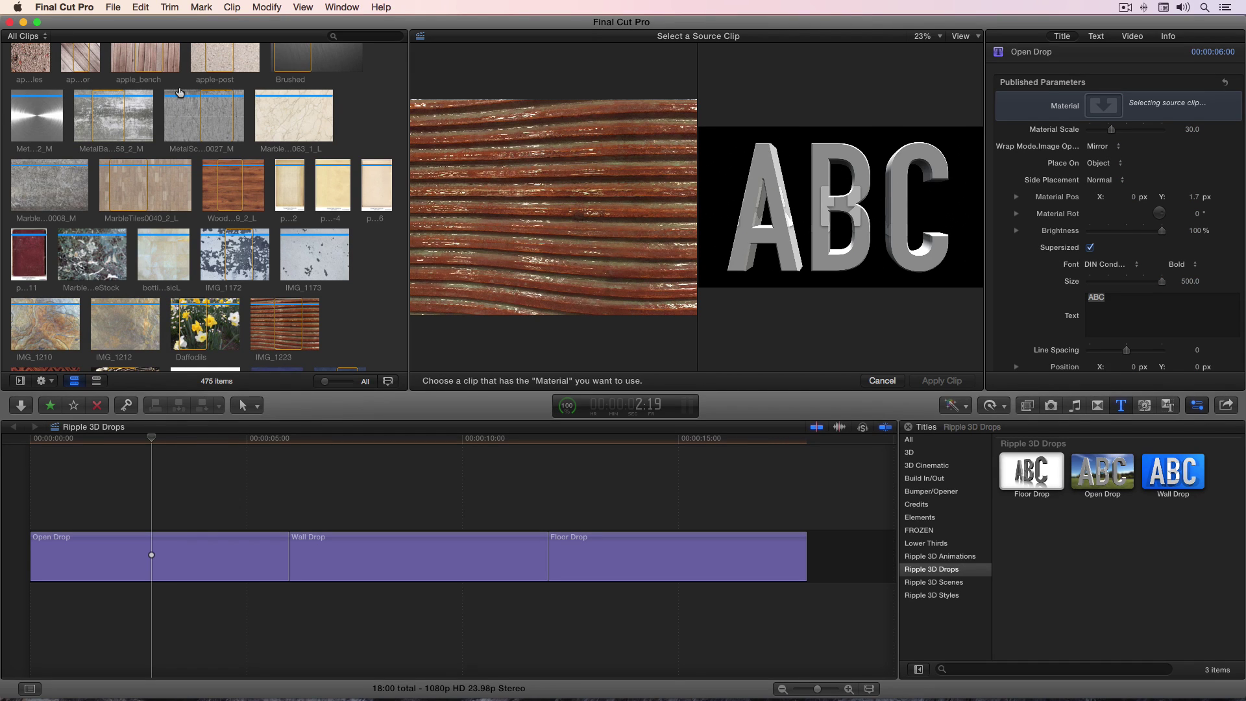
{"action": "left_click", "coordinate": [129, 182]}
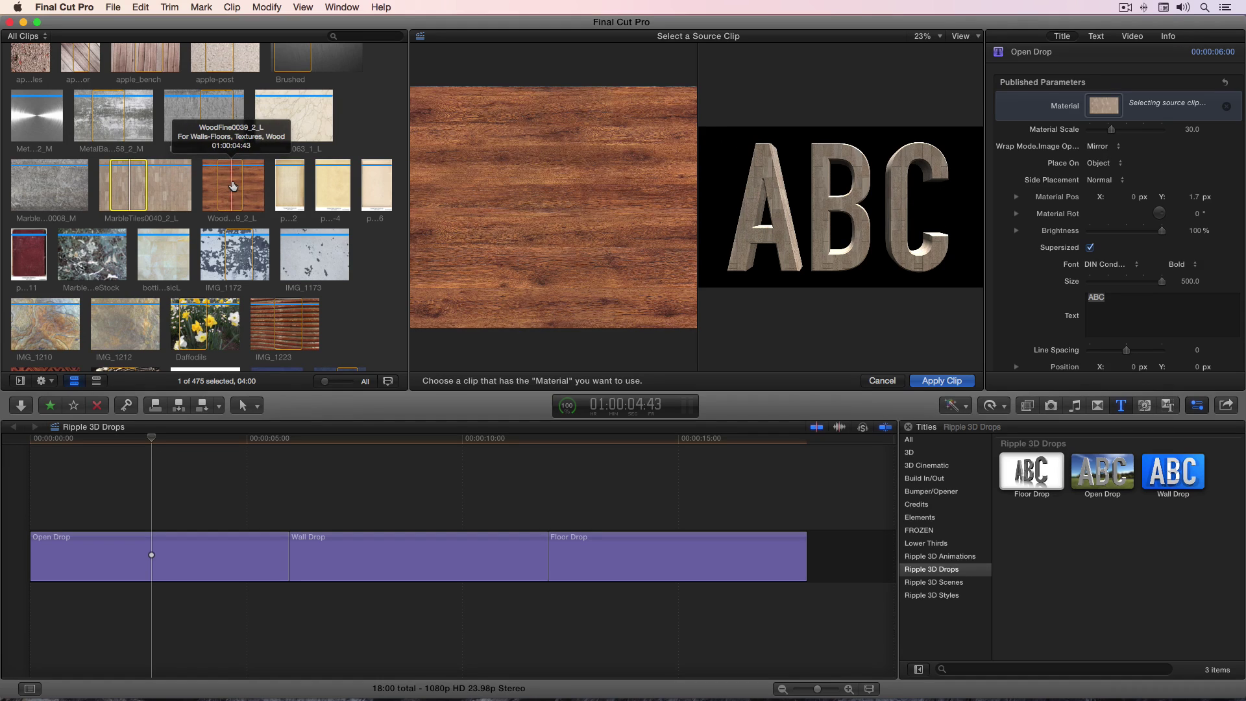
{"action": "left_click", "coordinate": [243, 261]}
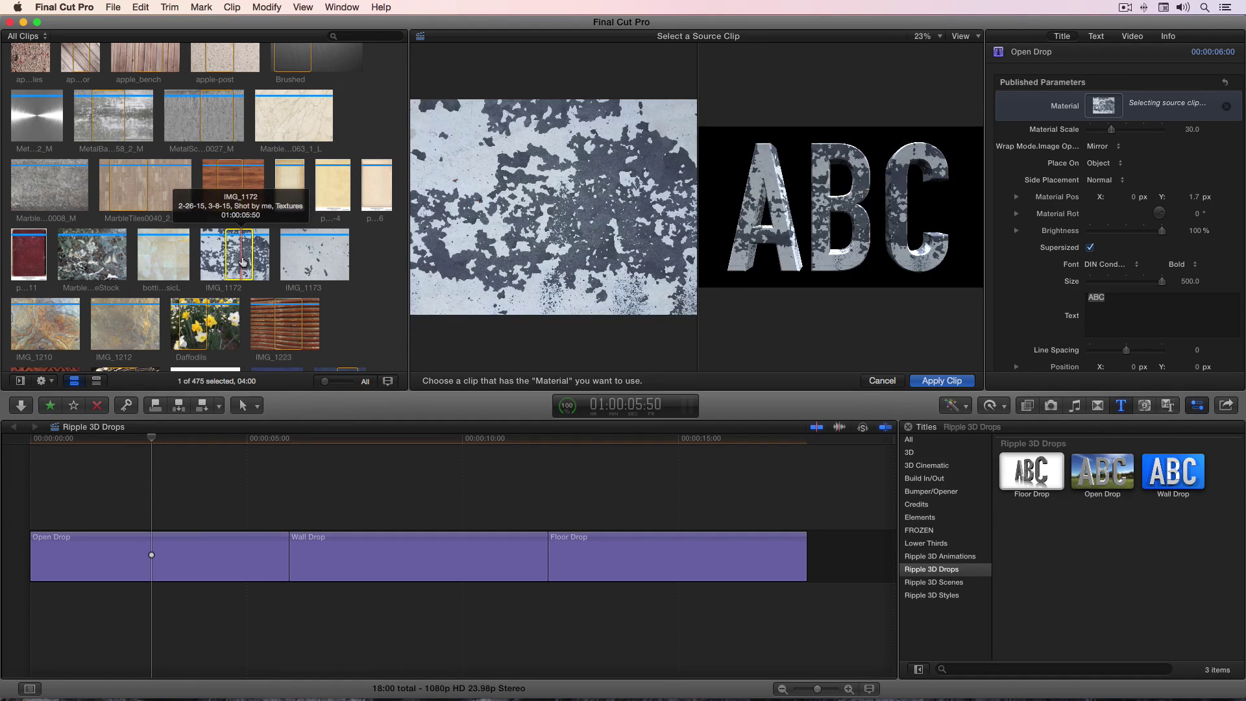
{"action": "left_click", "coordinate": [97, 256]}
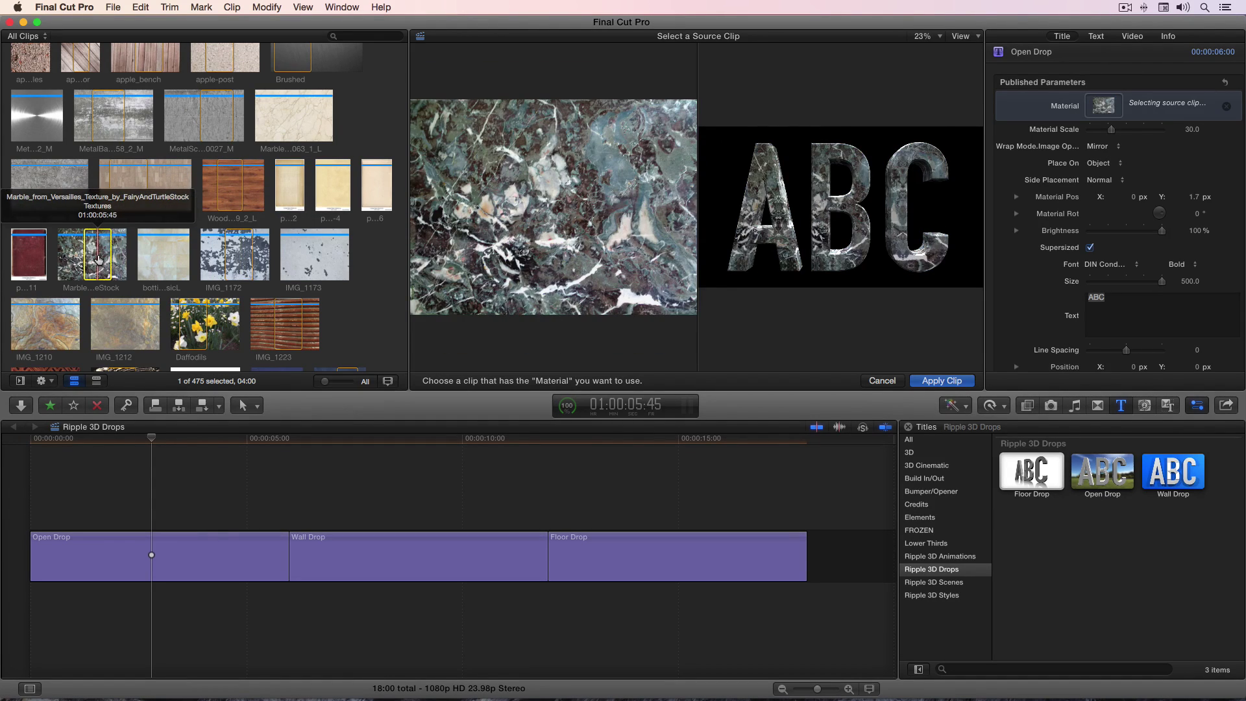
{"action": "left_click", "coordinate": [226, 331]}
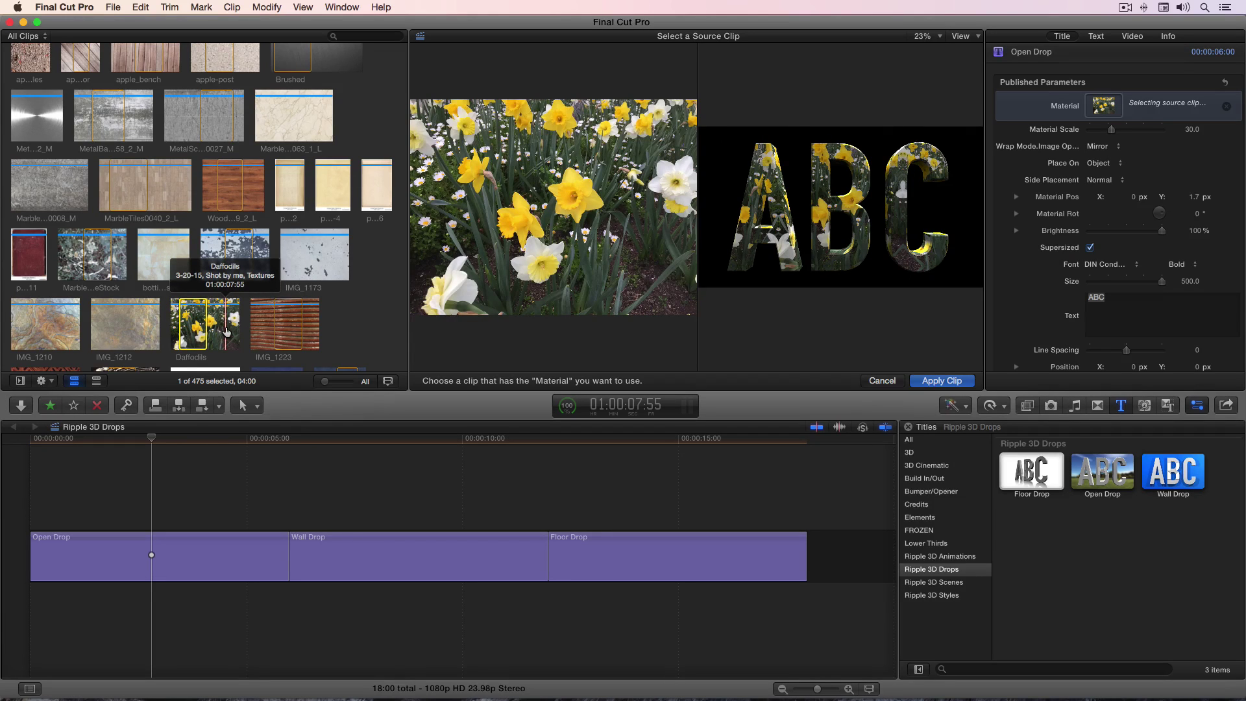
{"action": "left_click", "coordinate": [165, 192]}
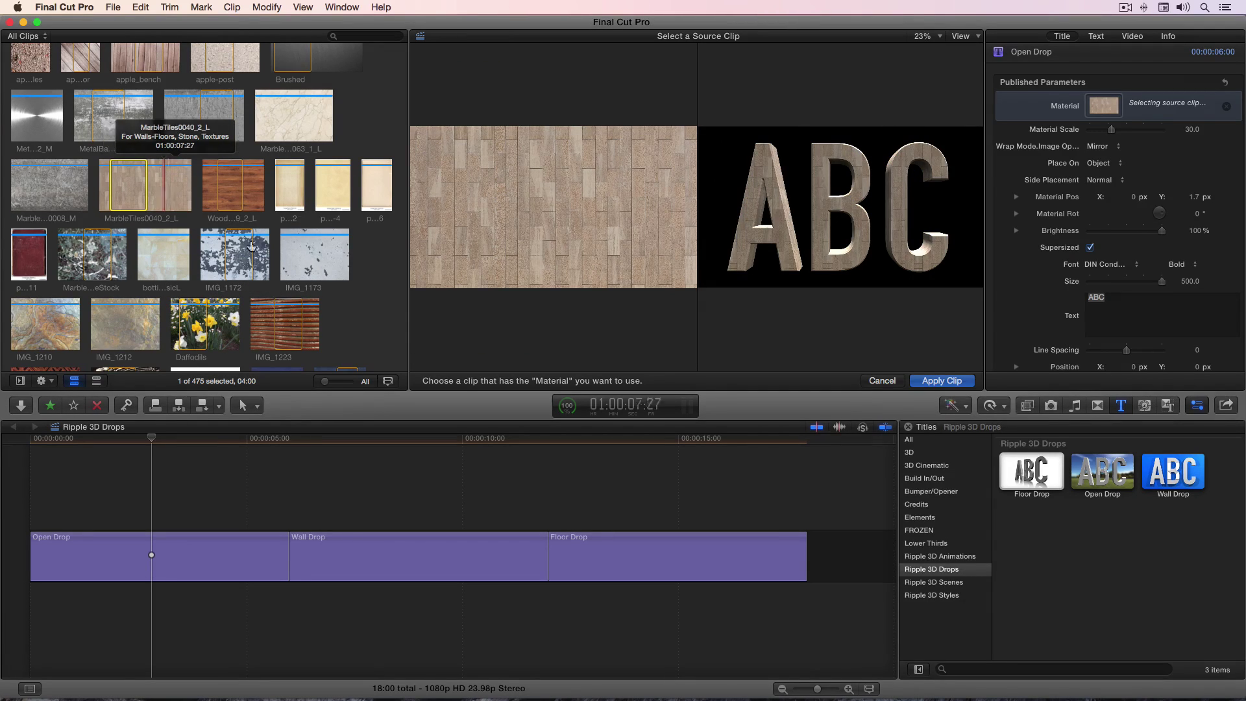
{"action": "left_click", "coordinate": [941, 381]}
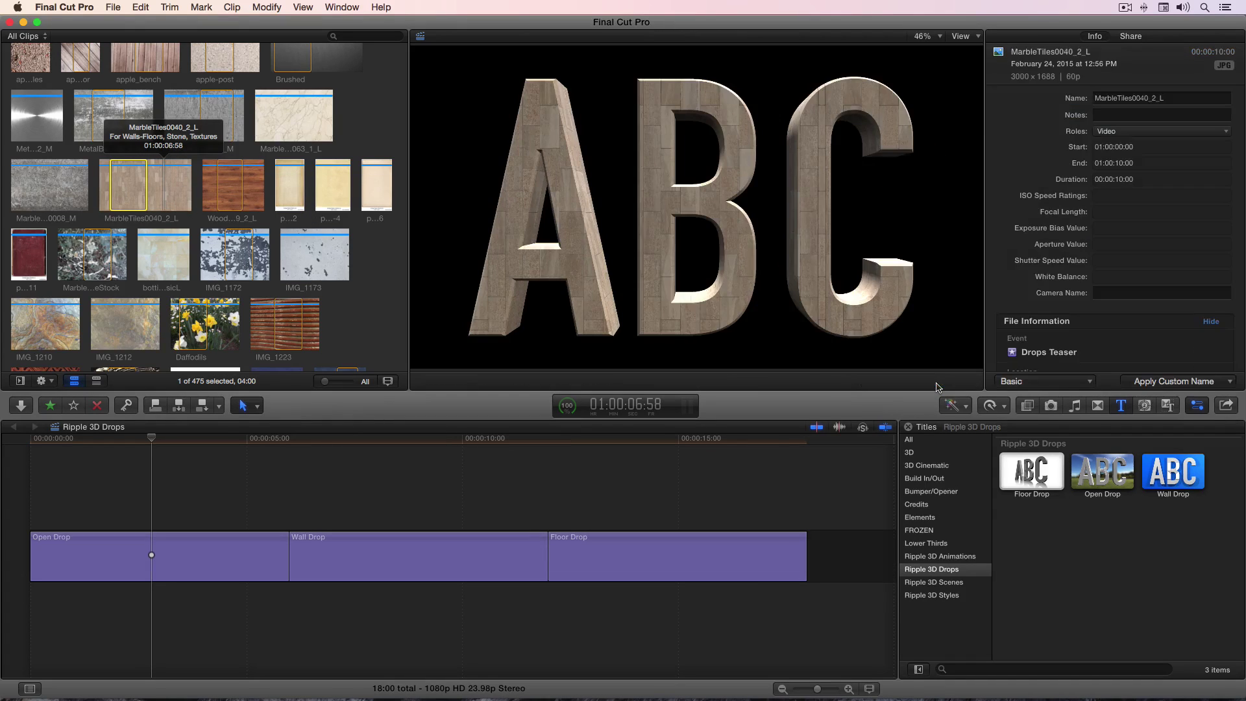
Step: Shrink the tile Material Scale to 25.57 and keep Wrap Mode on Mirror after trying Repeat
{"action": "left_click", "coordinate": [147, 439]}
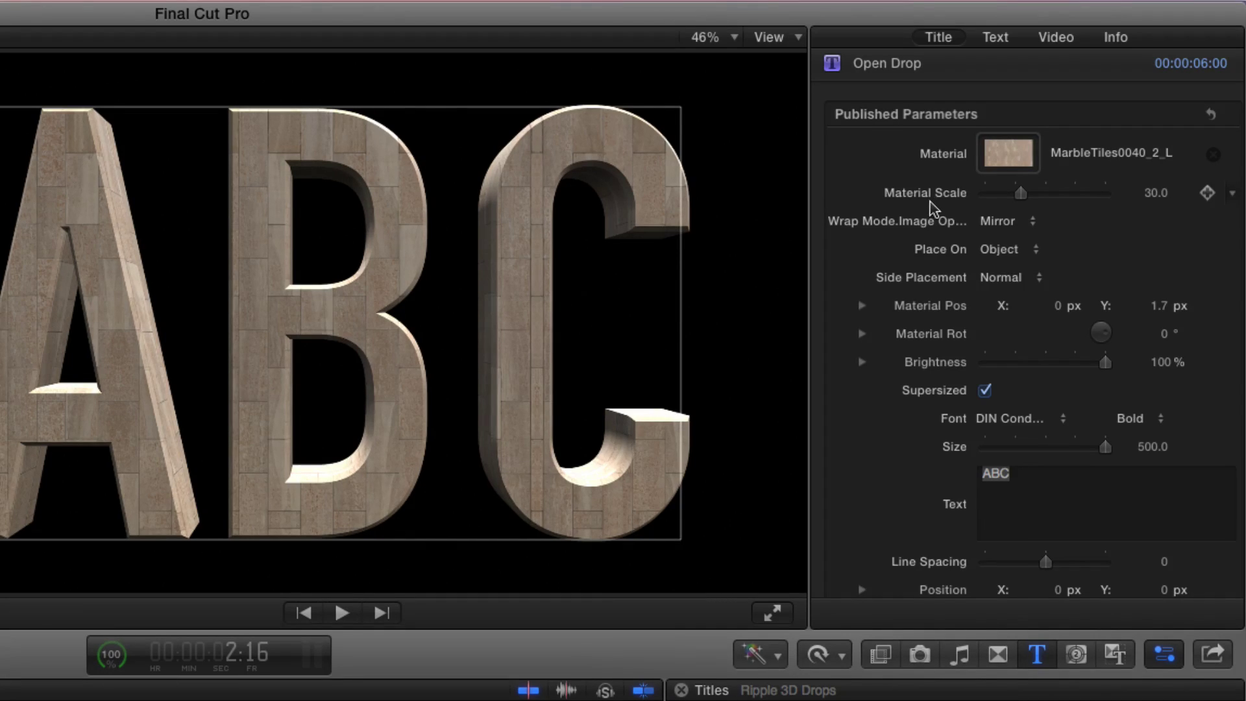
{"action": "mouse_move", "coordinate": [1021, 193]}
{"action": "left_mouse_down"}
{"action": "mouse_move", "coordinate": [1037, 201]}
{"action": "mouse_move", "coordinate": [1022, 203]}
{"action": "left_mouse_up"}
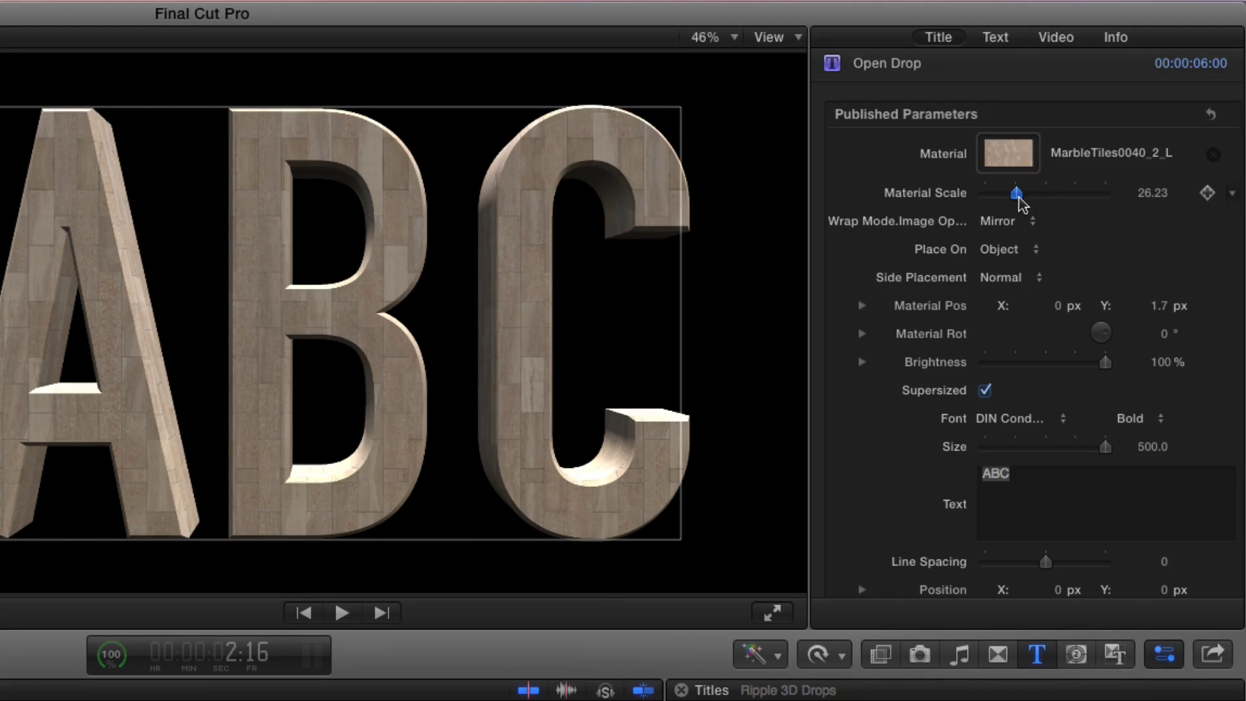
{"action": "left_click", "coordinate": [1018, 226]}
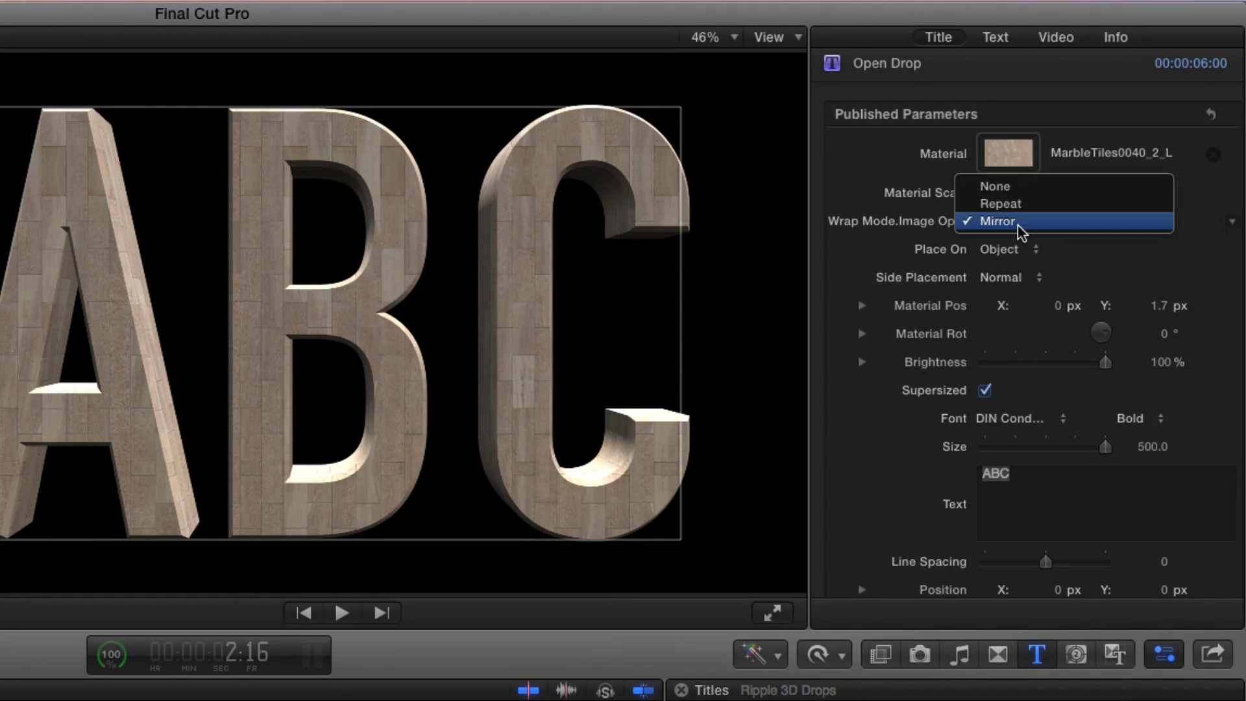
{"action": "left_click", "coordinate": [1003, 205]}
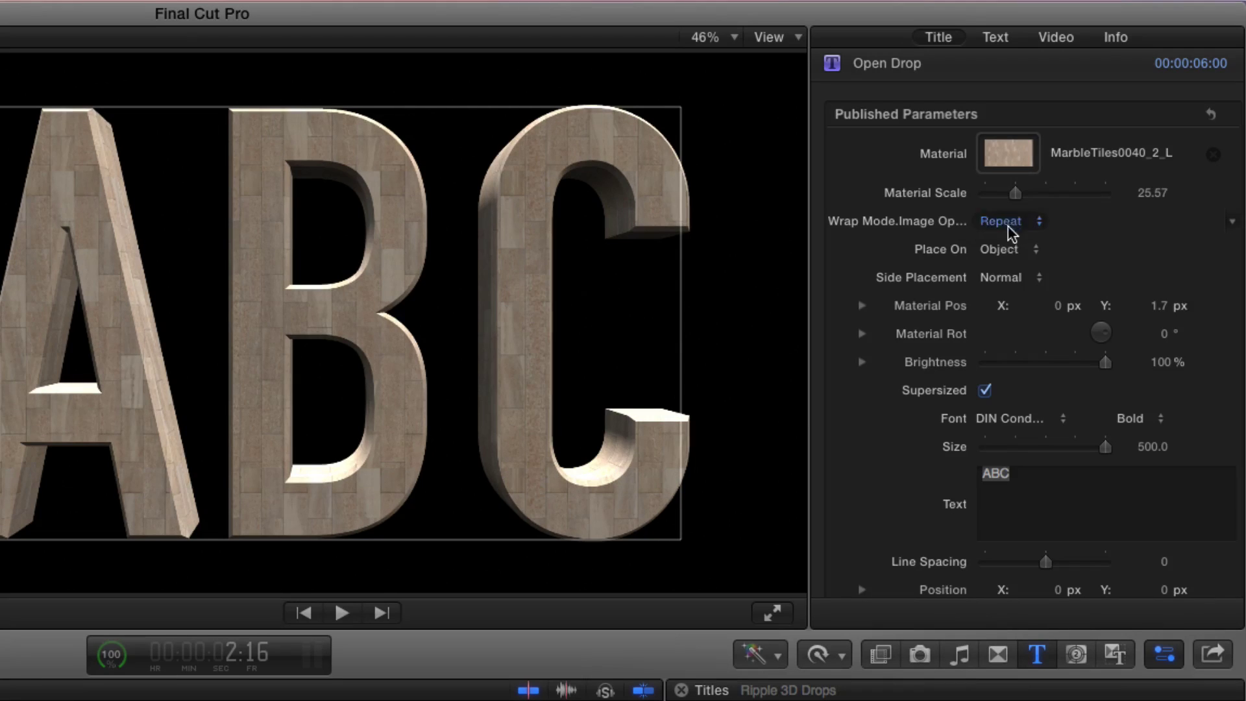
{"action": "left_click", "coordinate": [1009, 227]}
{"action": "left_click", "coordinate": [1007, 237]}
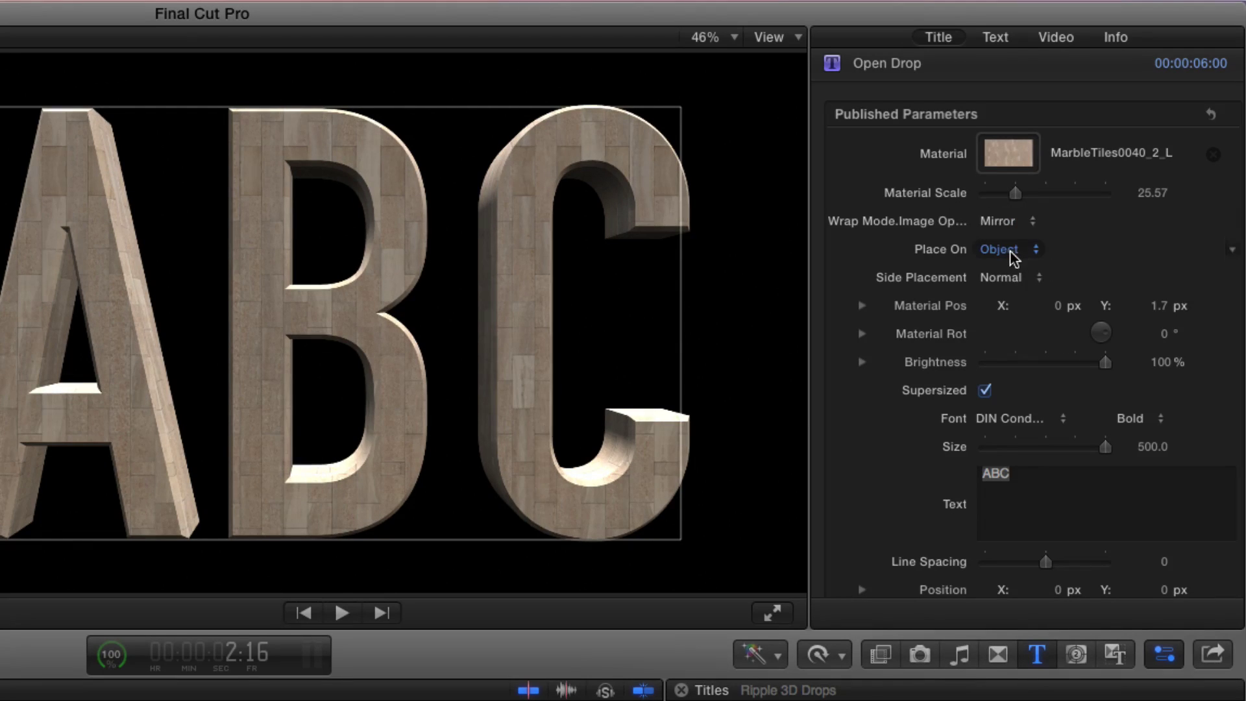
Step: Try Glyph placement, then keep texture placement on Object with side placement Normal
{"action": "left_click", "coordinate": [1014, 258]}
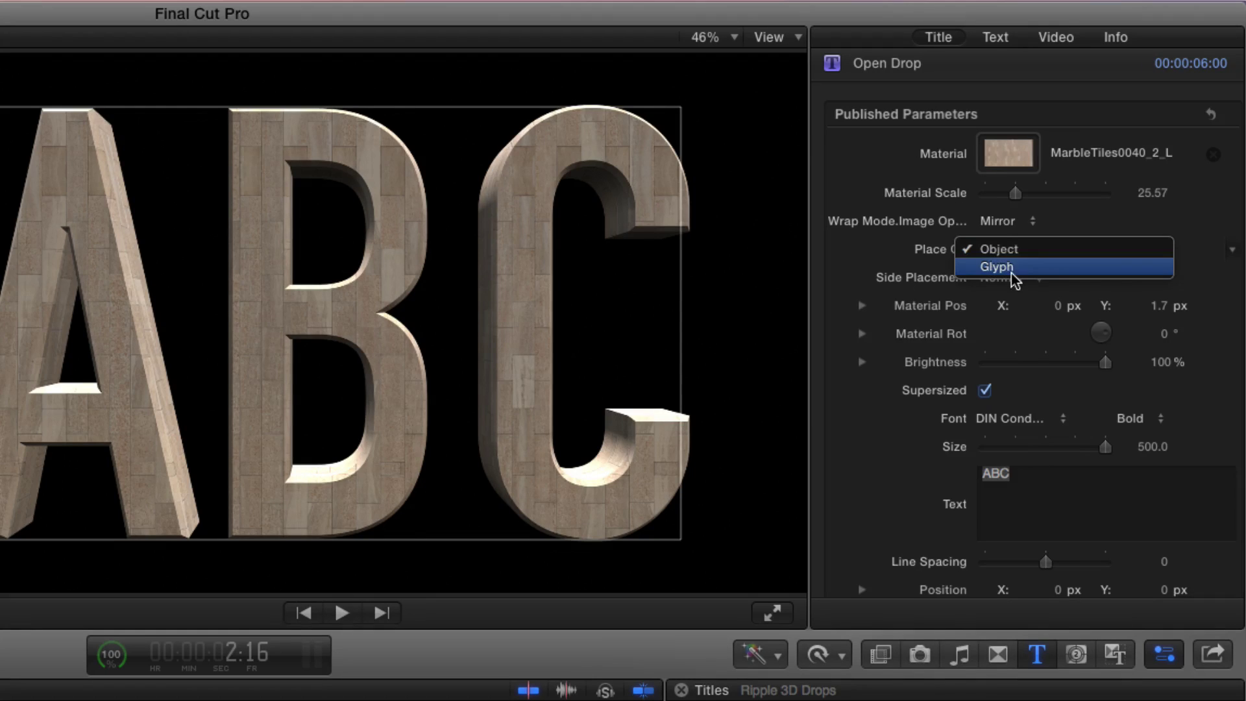
{"action": "left_click", "coordinate": [1014, 267]}
{"action": "left_click", "coordinate": [1013, 253]}
{"action": "left_click", "coordinate": [1011, 233]}
{"action": "left_click", "coordinate": [1015, 280]}
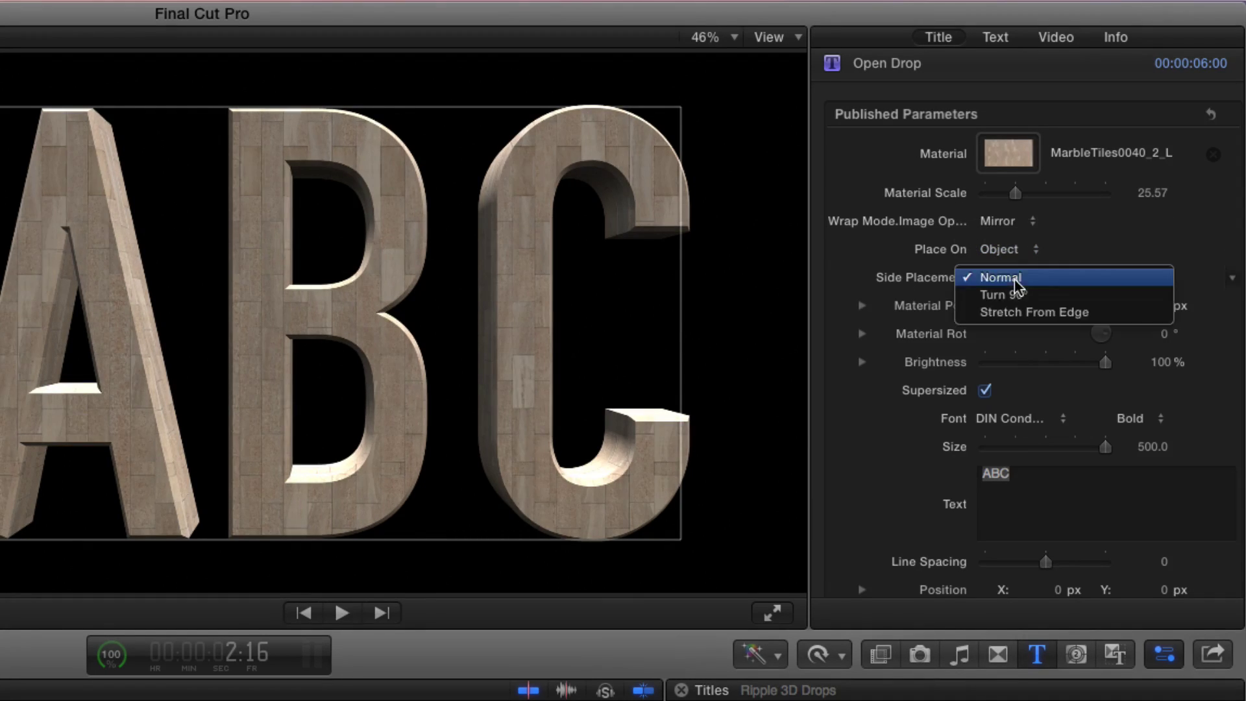
{"action": "left_click", "coordinate": [1015, 282]}
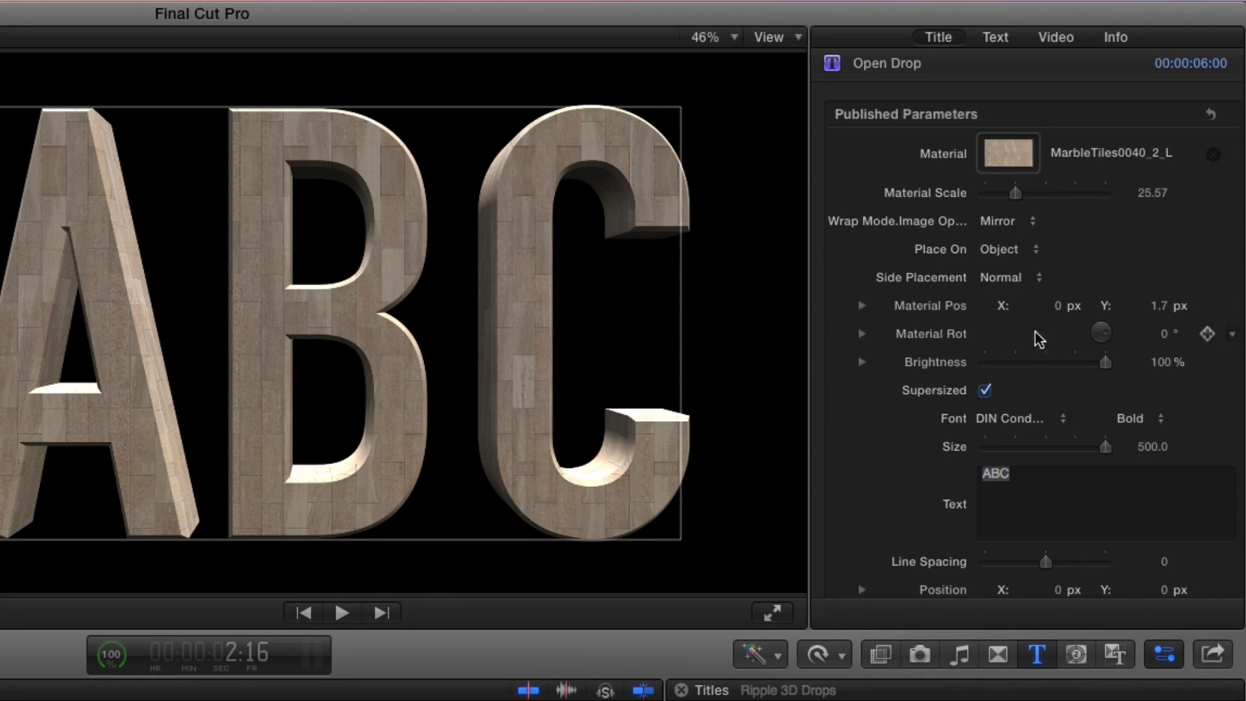
Step: Set Material Pos X to 0.5 px, leave rotation at 0°, and raise Brightness to 104%
{"action": "mouse_move", "coordinate": [1058, 306]}
{"action": "left_mouse_down"}
{"action": "mouse_move", "coordinate": [1046, 306]}
{"action": "mouse_move", "coordinate": [1068, 306]}
{"action": "left_mouse_up"}
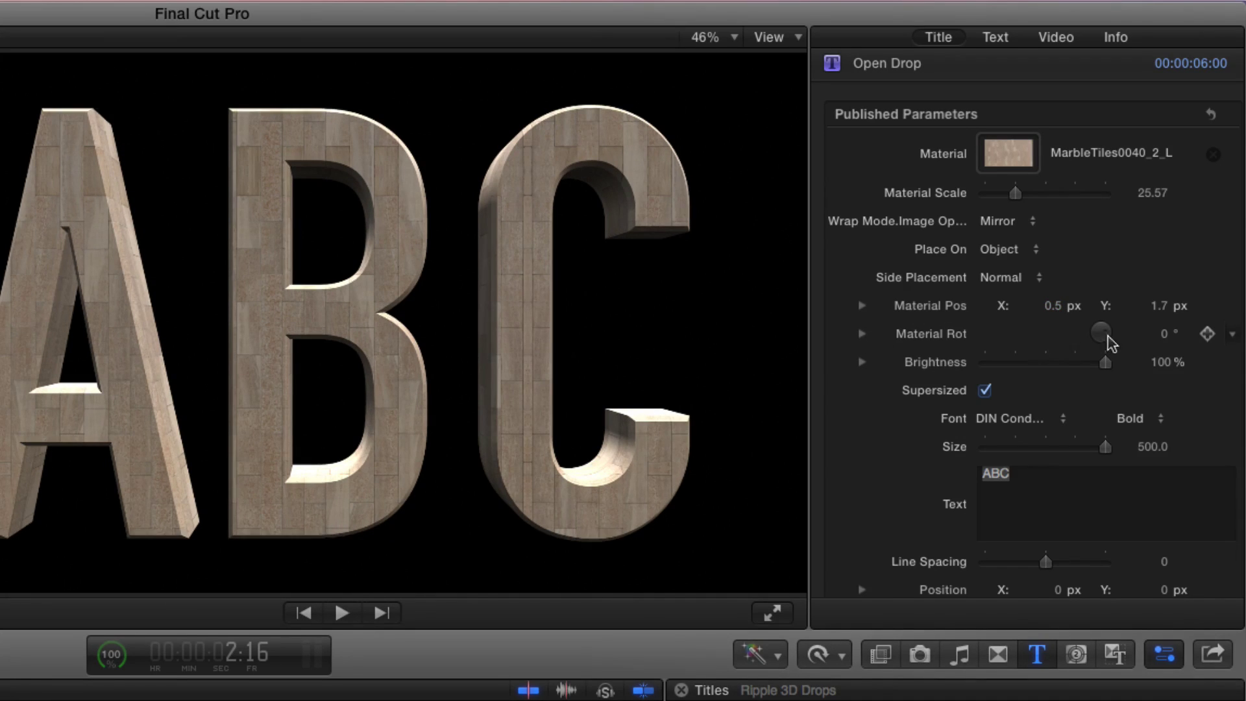
{"action": "left_click_drag", "start_coordinate": [1165, 333], "coordinate": [1166, 339]}
{"action": "left_click_drag", "start_coordinate": [1156, 369], "coordinate": [1159, 363]}
{"action": "scroll", "coordinate": [880, 387], "scroll_direction": "down", "scroll_amount": 1}
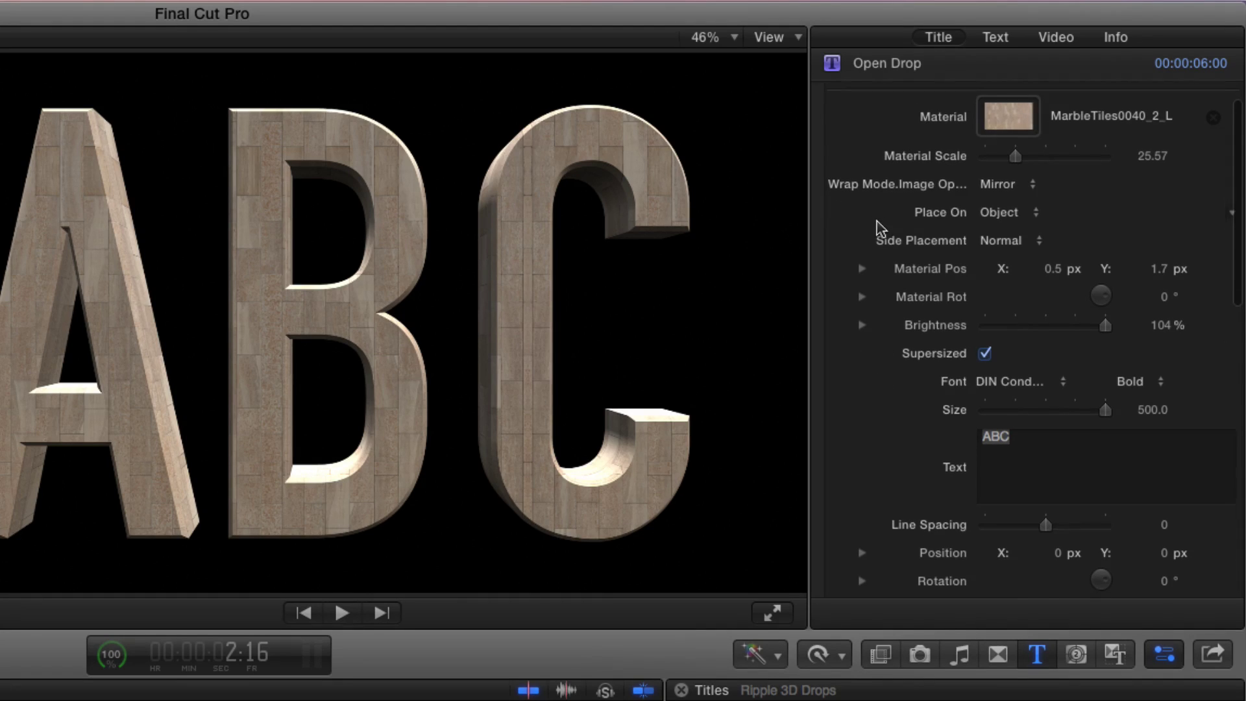
Step: Turn off Supersized and switch the ABC font to Engravers Gothic at size 653
{"action": "scroll", "coordinate": [880, 231], "scroll_direction": "down", "scroll_amount": 5}
{"action": "scroll", "coordinate": [880, 229], "scroll_direction": "down", "scroll_amount": 2}
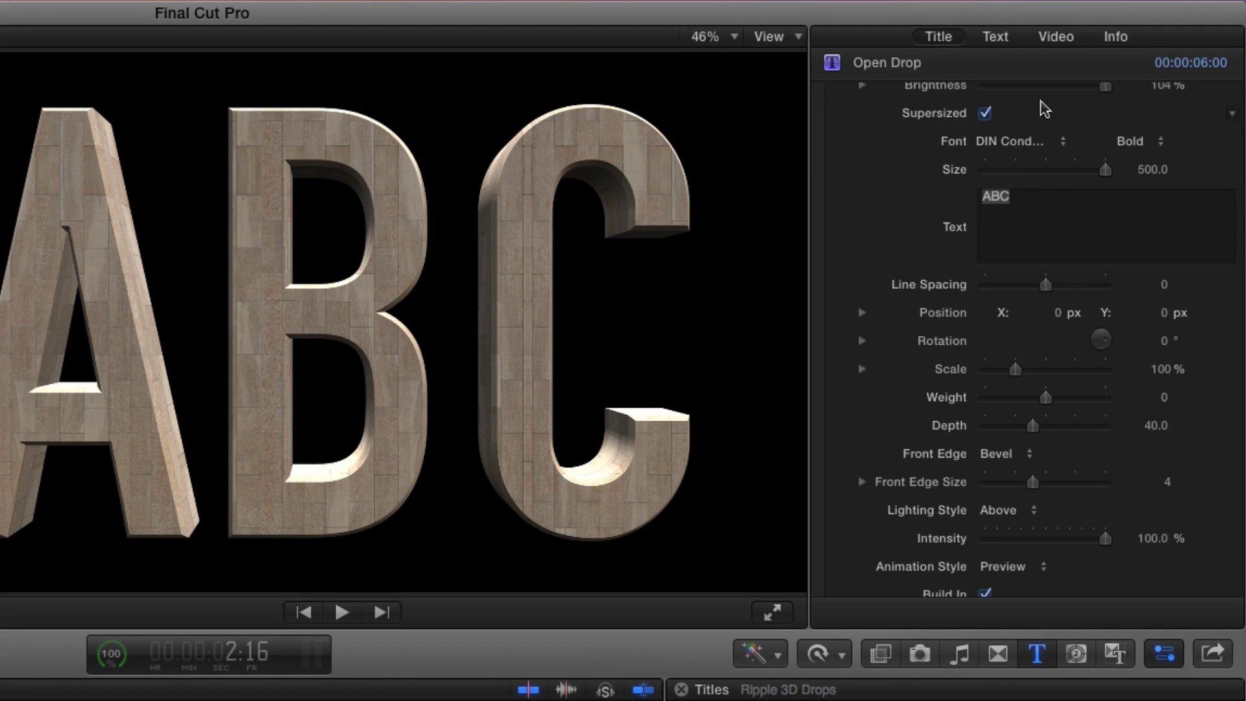
{"action": "left_click", "coordinate": [985, 114]}
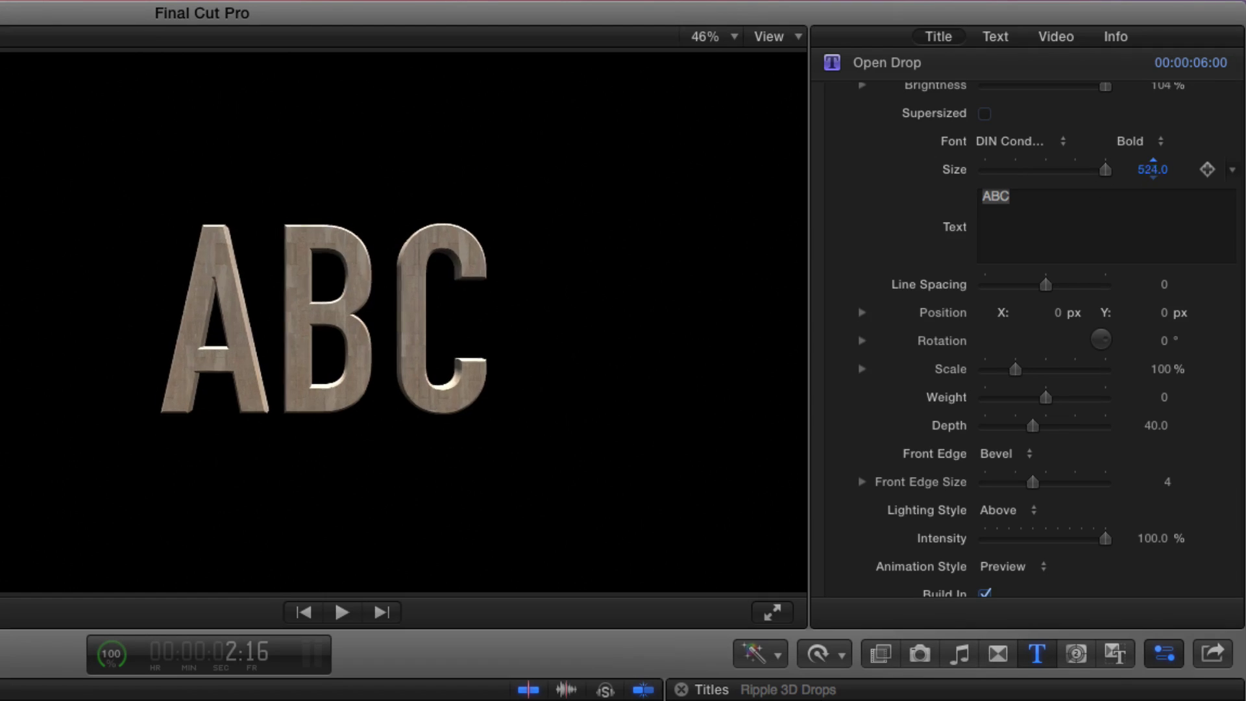
{"action": "left_click", "coordinate": [1048, 147]}
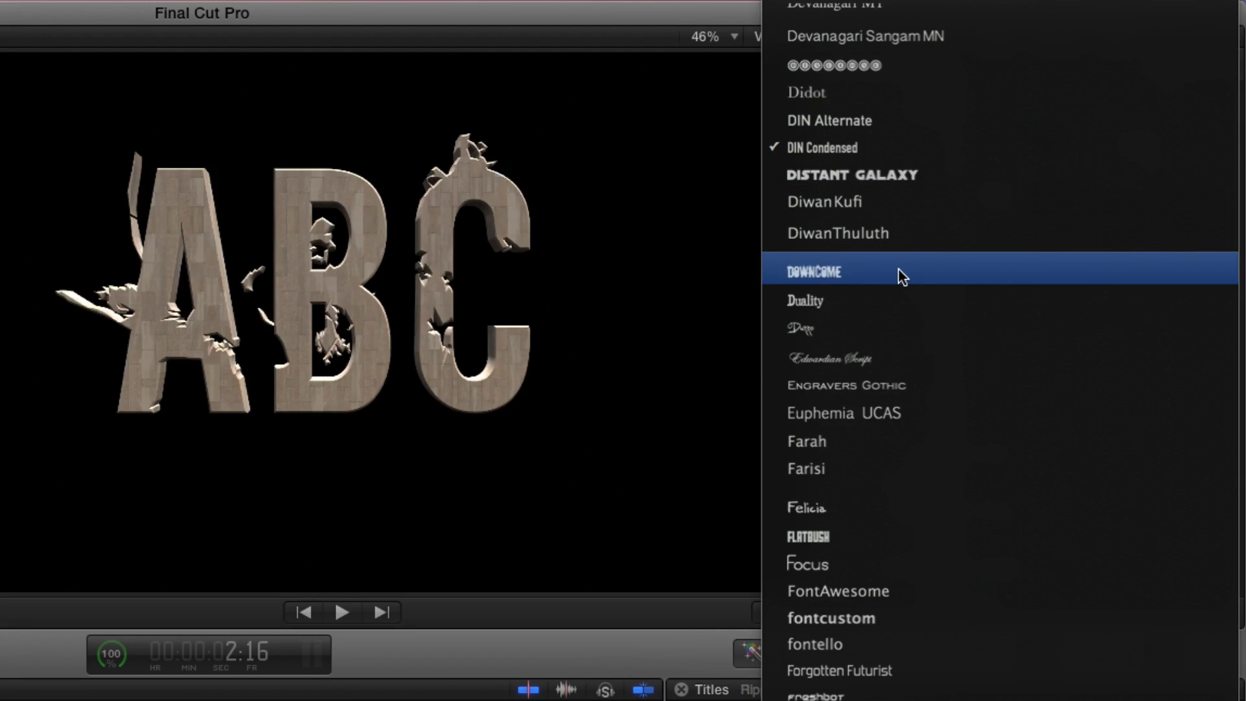
{"action": "left_click", "coordinate": [887, 384]}
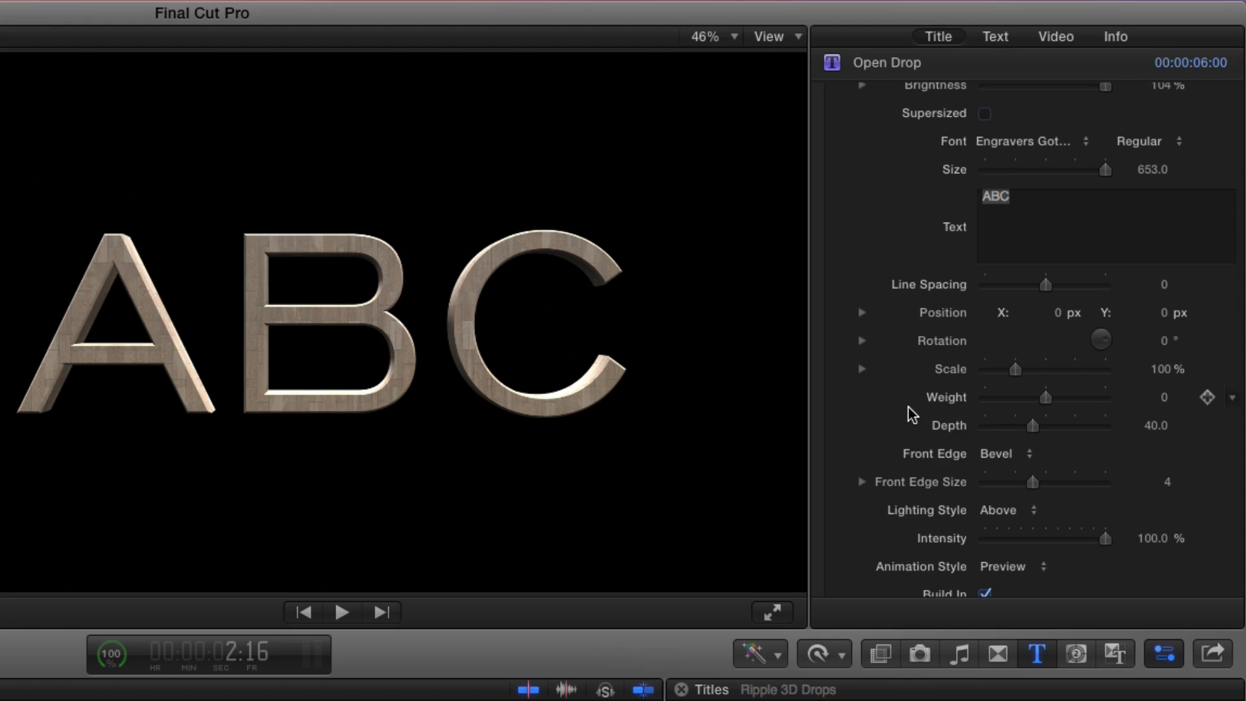
Step: Thicken the text Weight to 1.75 and switch the lighting style to Backlit
{"action": "left_click_drag", "start_coordinate": [1052, 406], "coordinate": [1073, 404]}
{"action": "scroll", "coordinate": [901, 360], "scroll_direction": "down", "scroll_amount": 2}
{"action": "scroll", "coordinate": [901, 360], "scroll_direction": "down", "scroll_amount": 4}
{"action": "left_click", "coordinate": [1037, 363]}
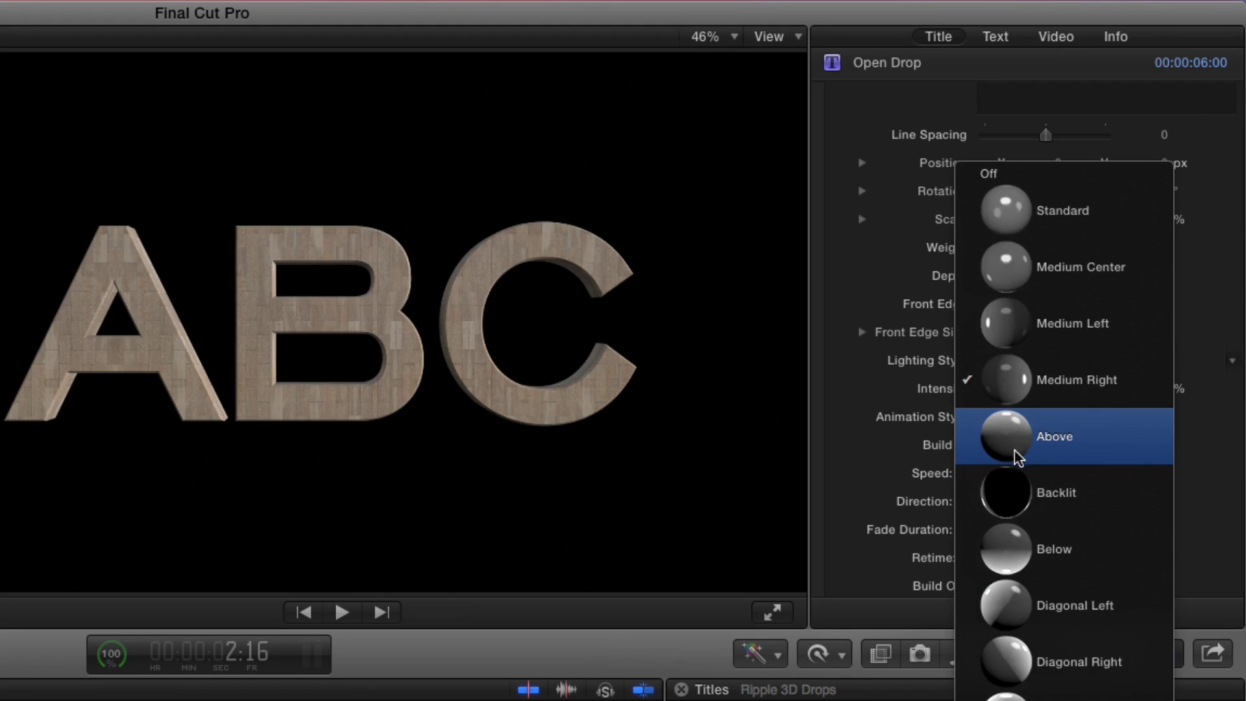
{"action": "left_click", "coordinate": [1017, 503]}
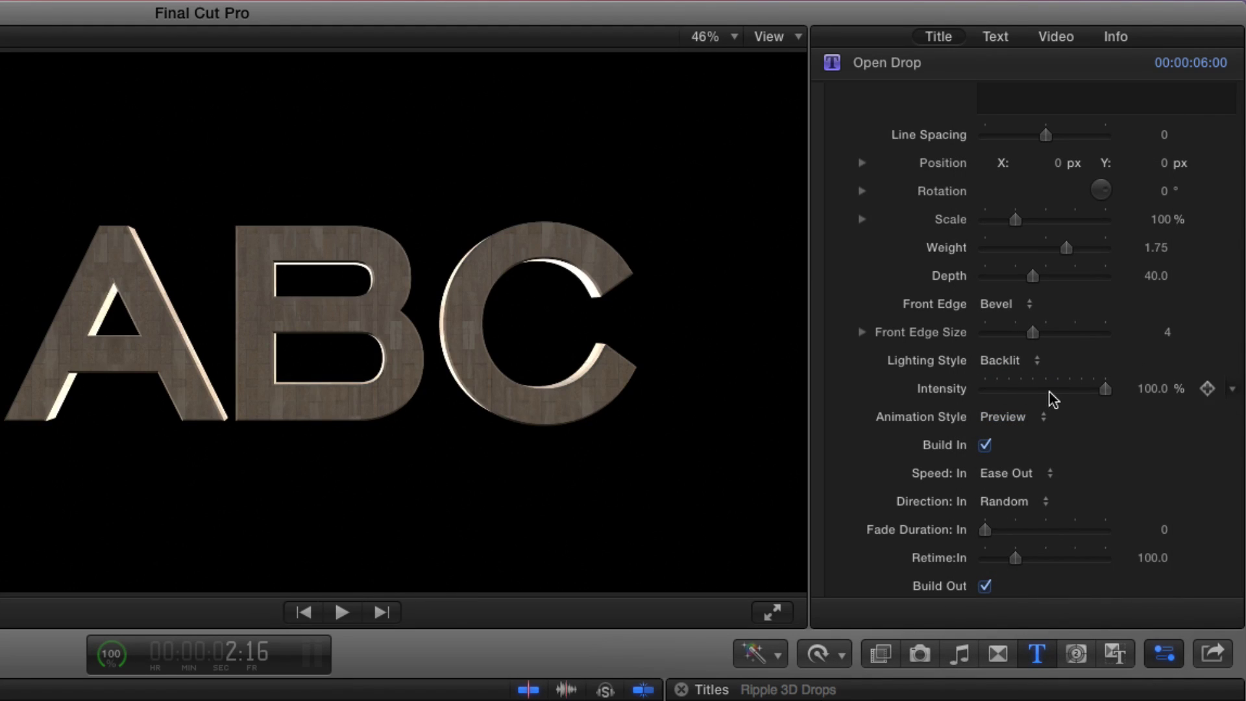
Step: Change the Animation Style from Preview to Rise
{"action": "scroll", "coordinate": [1052, 392], "scroll_direction": "down", "scroll_amount": 10}
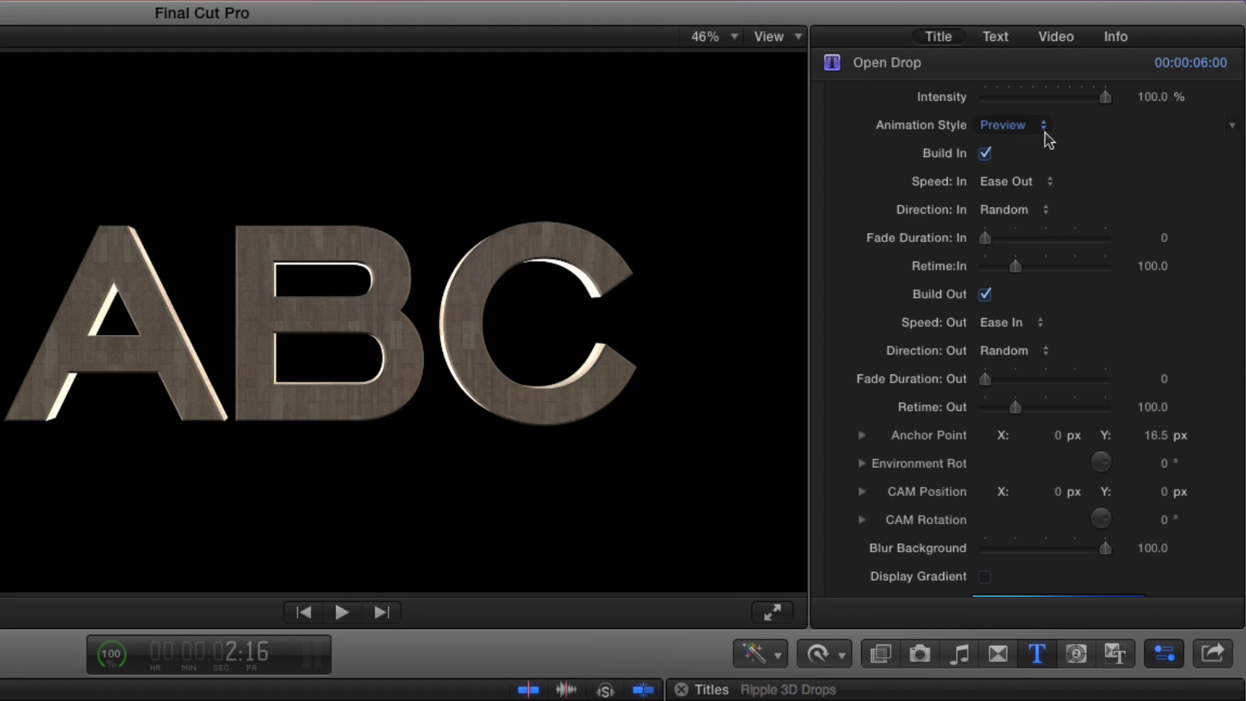
{"action": "left_click", "coordinate": [1032, 130]}
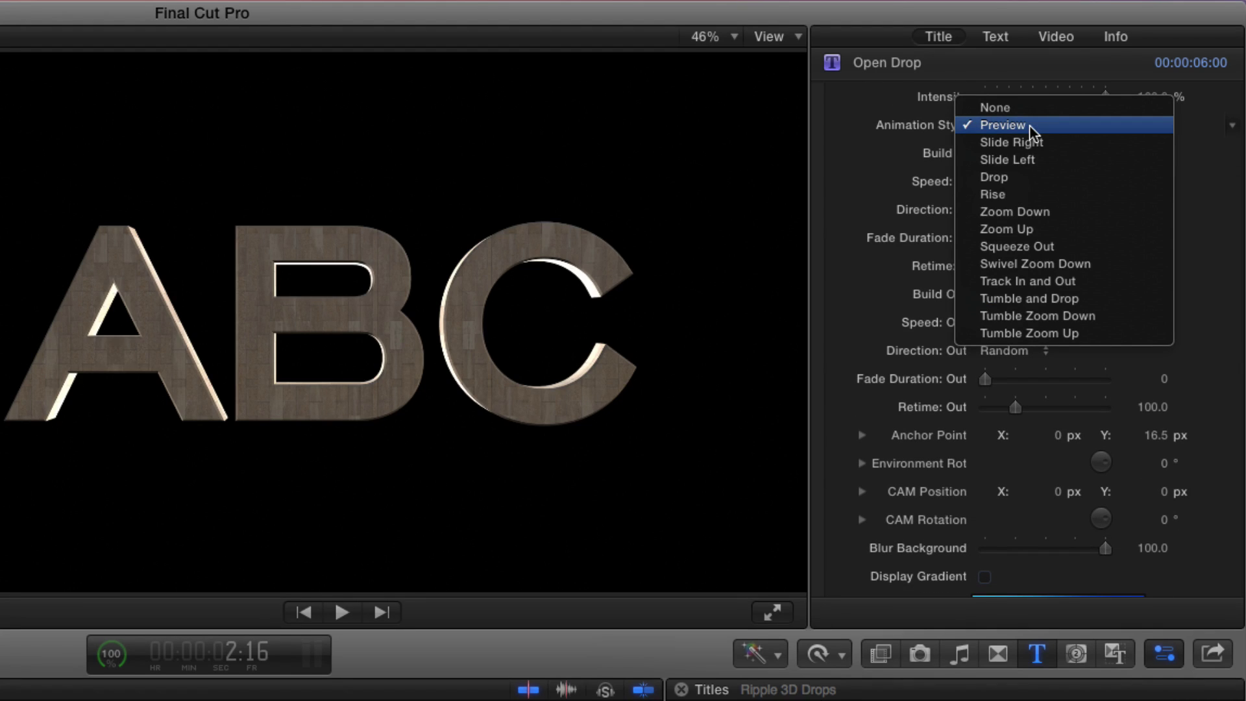
{"action": "left_click", "coordinate": [1032, 194]}
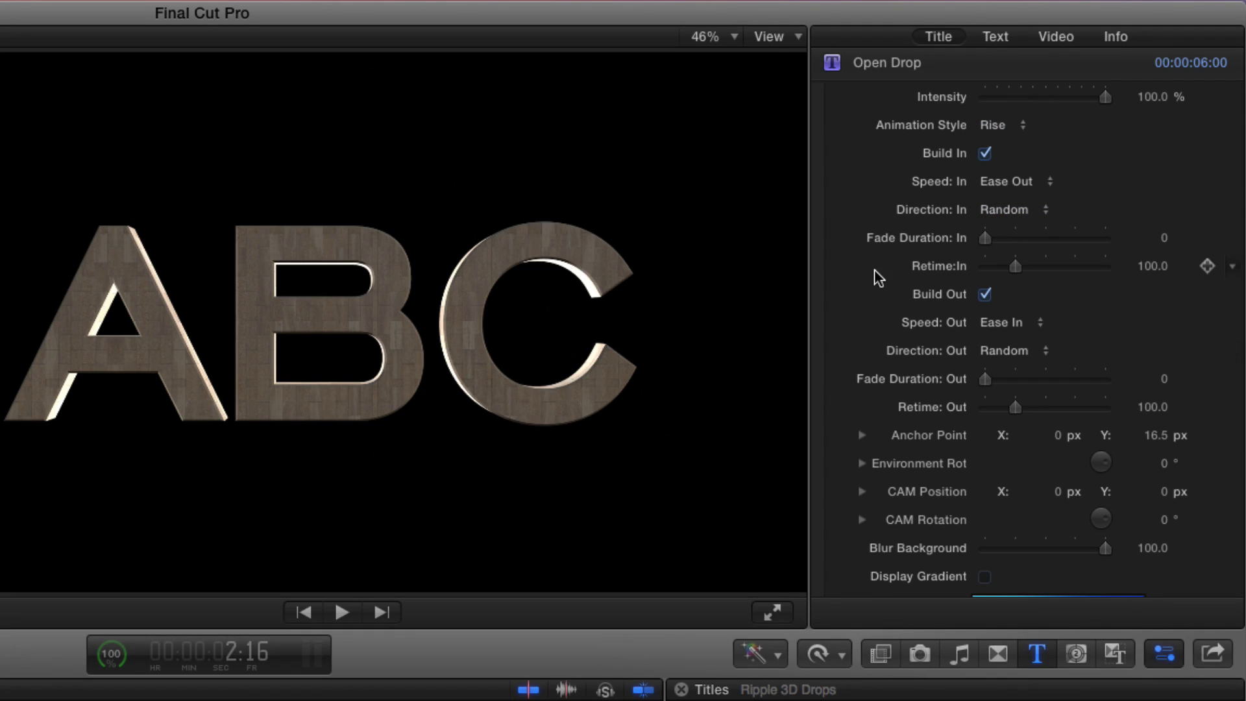
{"action": "scroll", "coordinate": [878, 277], "scroll_direction": "up", "scroll_amount": 10}
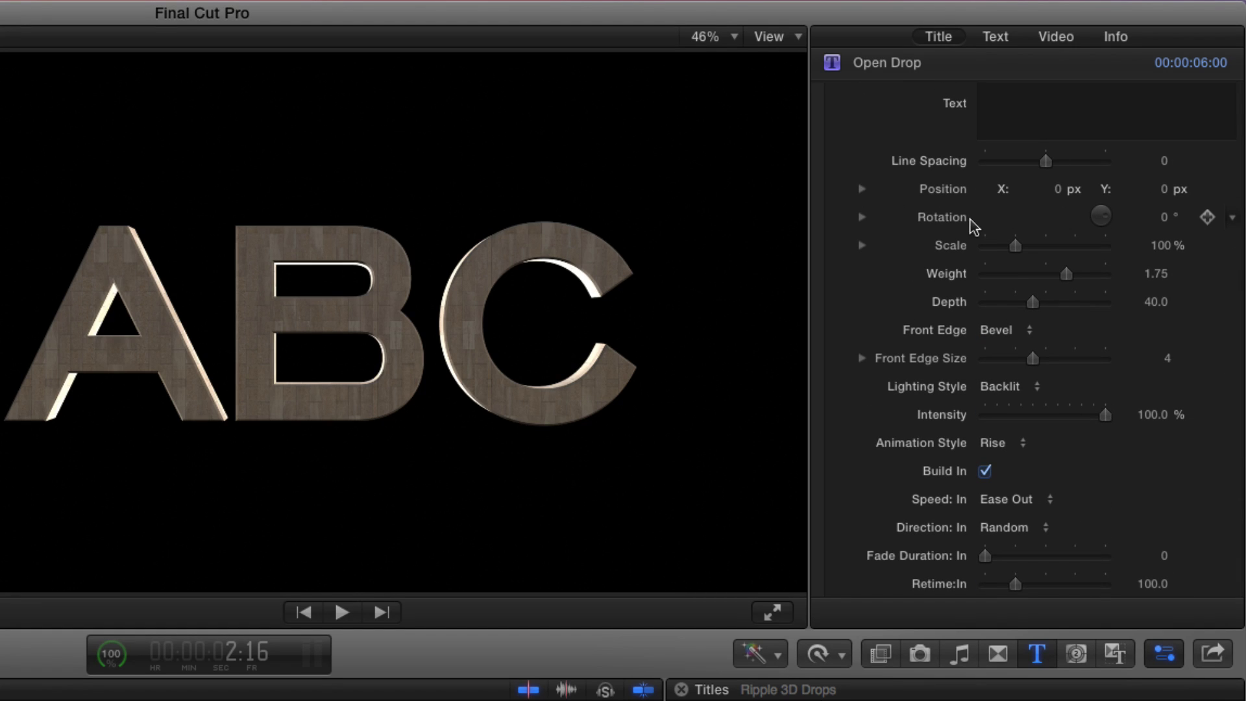
{"action": "scroll", "coordinate": [890, 324], "scroll_direction": "down", "scroll_amount": 10}
{"action": "scroll", "coordinate": [873, 333], "scroll_direction": "down", "scroll_amount": 2}
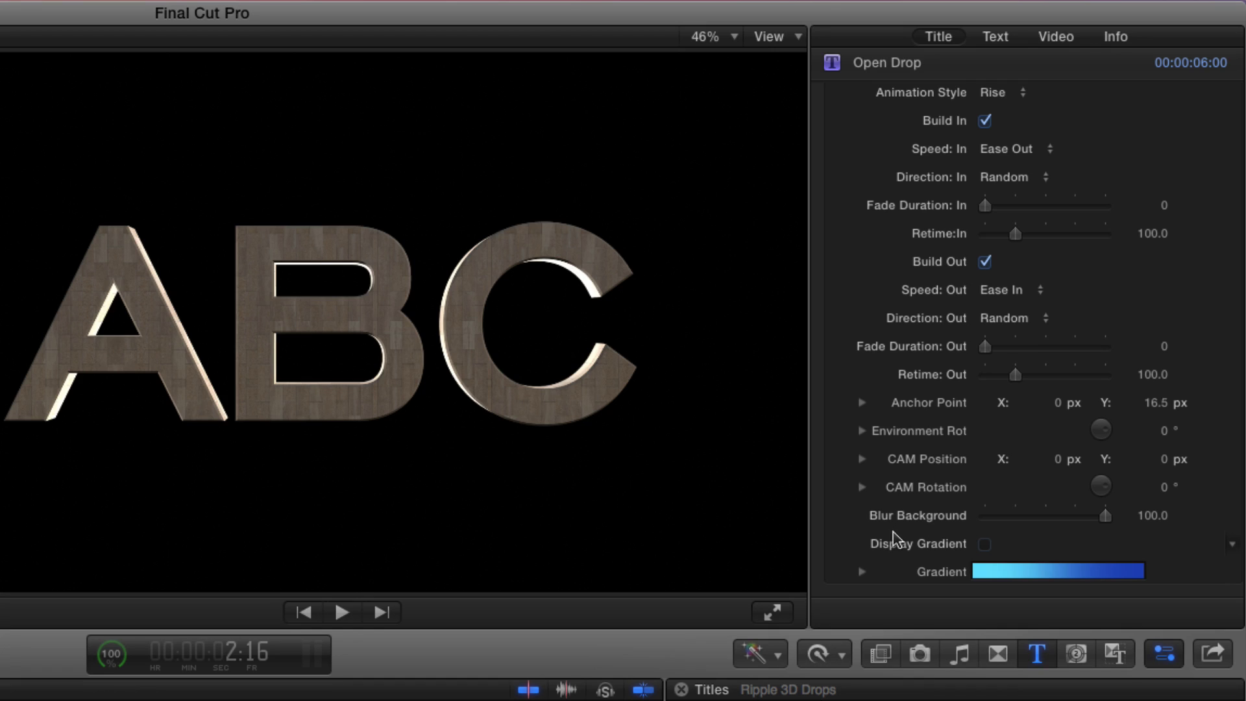
{"action": "left_click", "coordinate": [985, 546]}
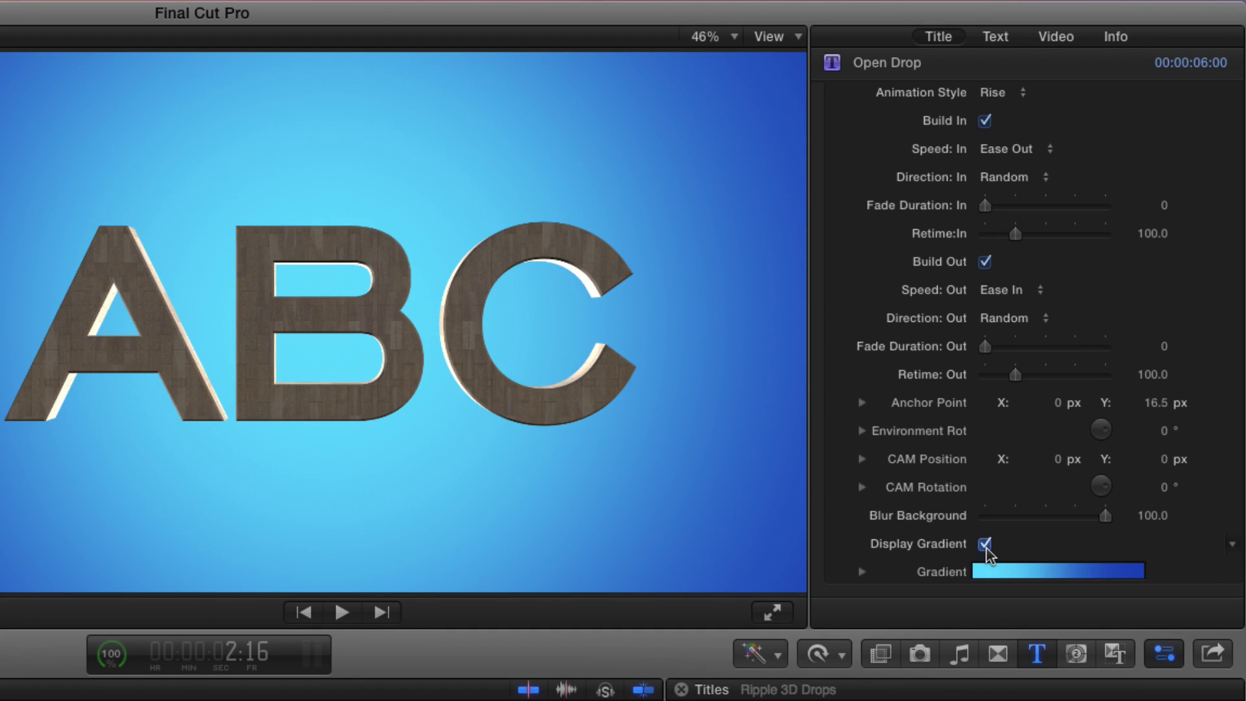
{"action": "left_click", "coordinate": [985, 545]}
{"action": "scroll", "coordinate": [882, 278], "scroll_direction": "up", "scroll_amount": 4}
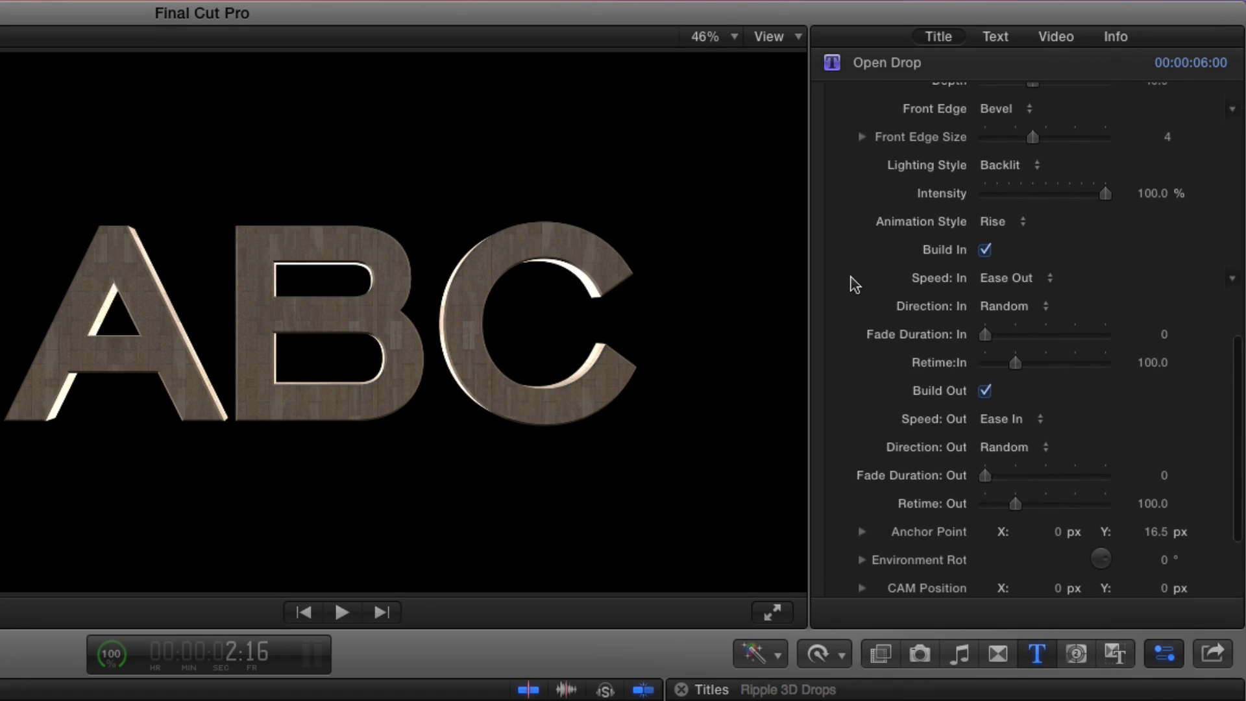
{"action": "scroll", "coordinate": [855, 284], "scroll_direction": "up", "scroll_amount": 2}
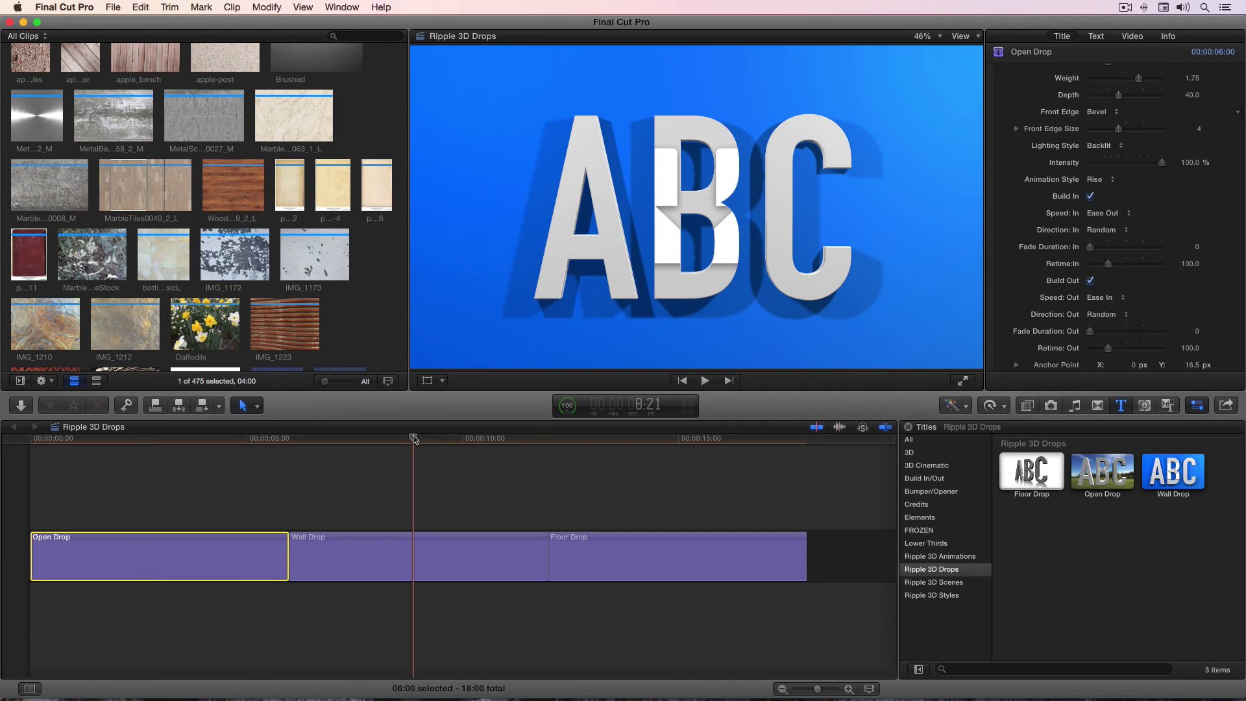
Step: Deselect Open Drop and move the playhead onto Floor Drop to preview its gray ABC letters
{"action": "left_click", "coordinate": [411, 459]}
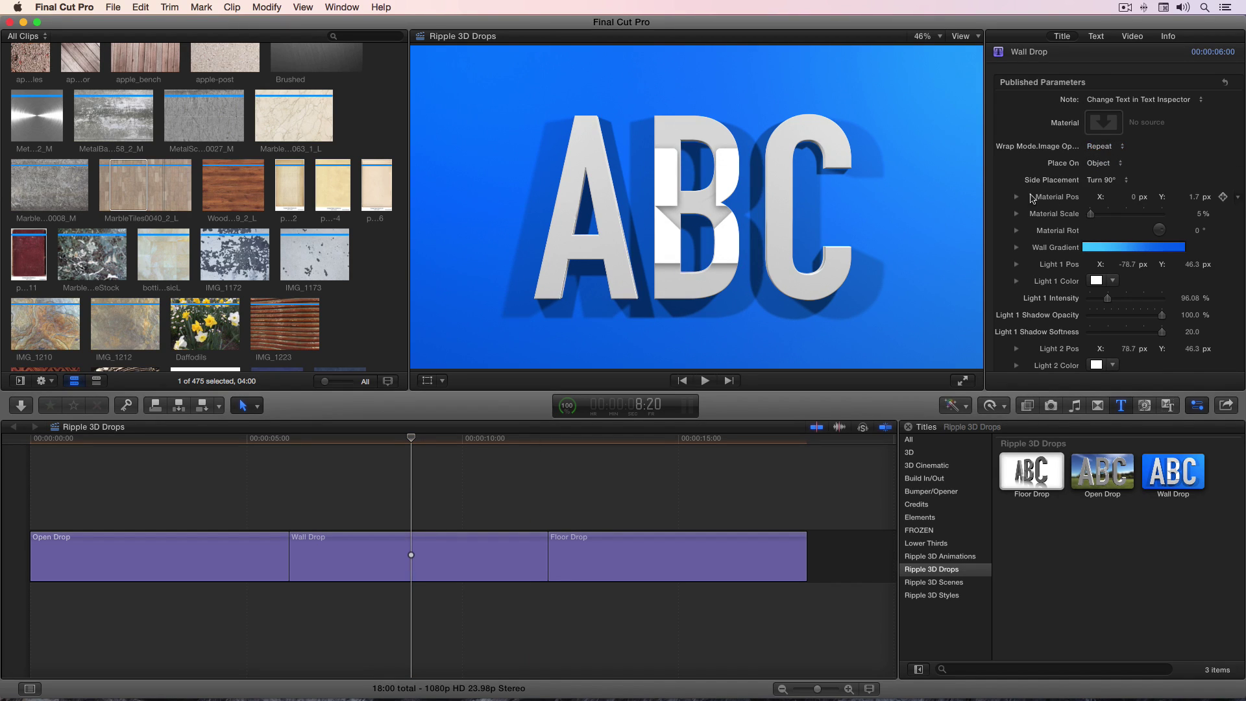
{"action": "scroll", "coordinate": [1032, 198], "scroll_direction": "down", "scroll_amount": 3}
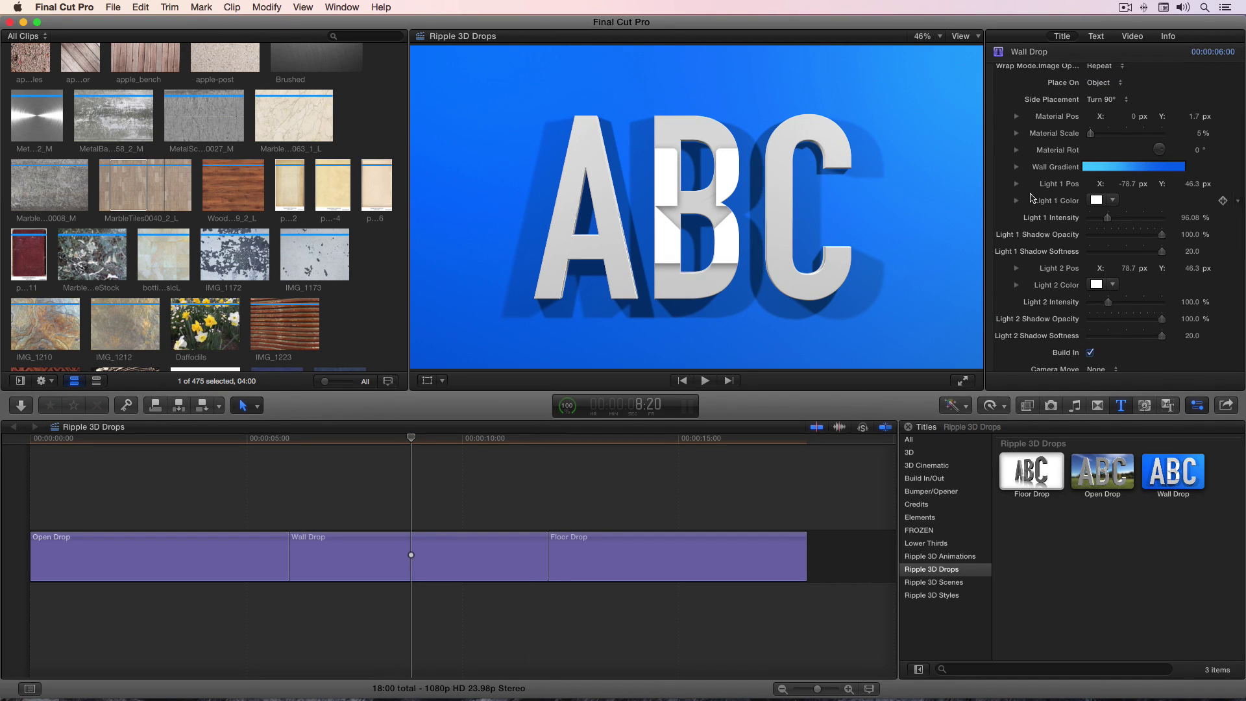
{"action": "scroll", "coordinate": [1032, 195], "scroll_direction": "down", "scroll_amount": 3}
{"action": "scroll", "coordinate": [1035, 190], "scroll_direction": "down", "scroll_amount": 4}
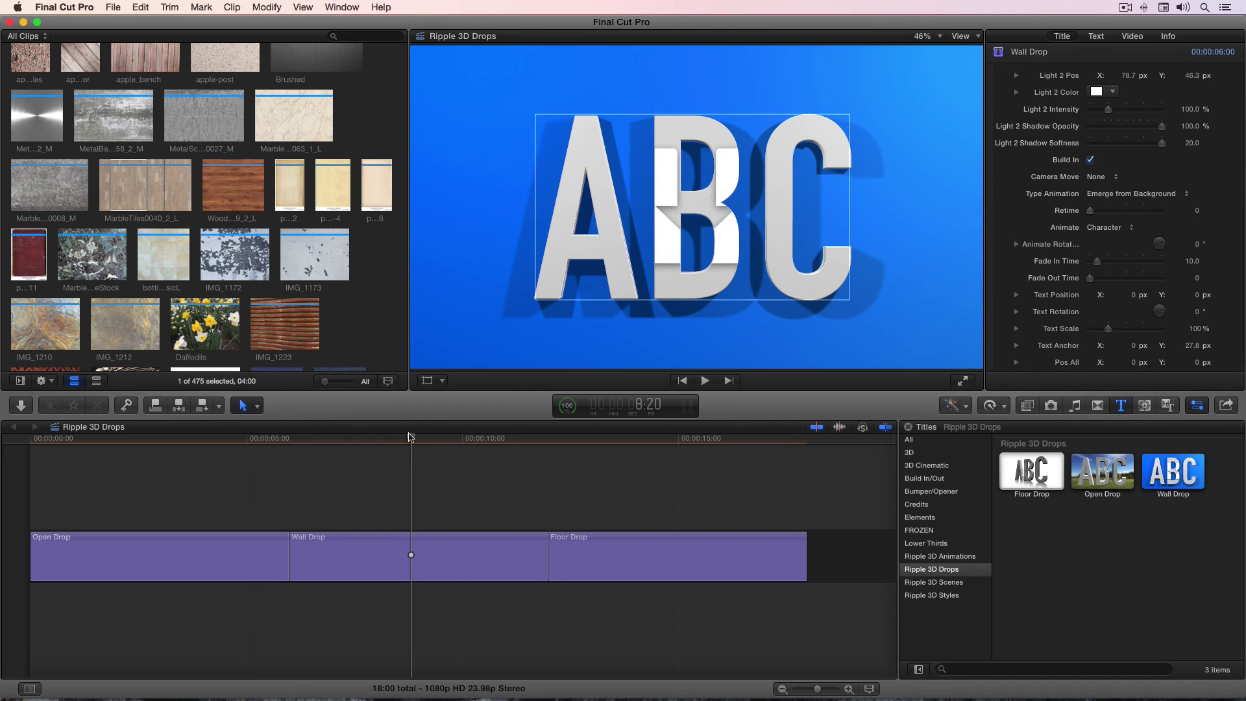
{"action": "left_click_drag", "start_coordinate": [411, 440], "coordinate": [409, 442]}
{"action": "left_click_drag", "start_coordinate": [669, 442], "coordinate": [671, 444]}
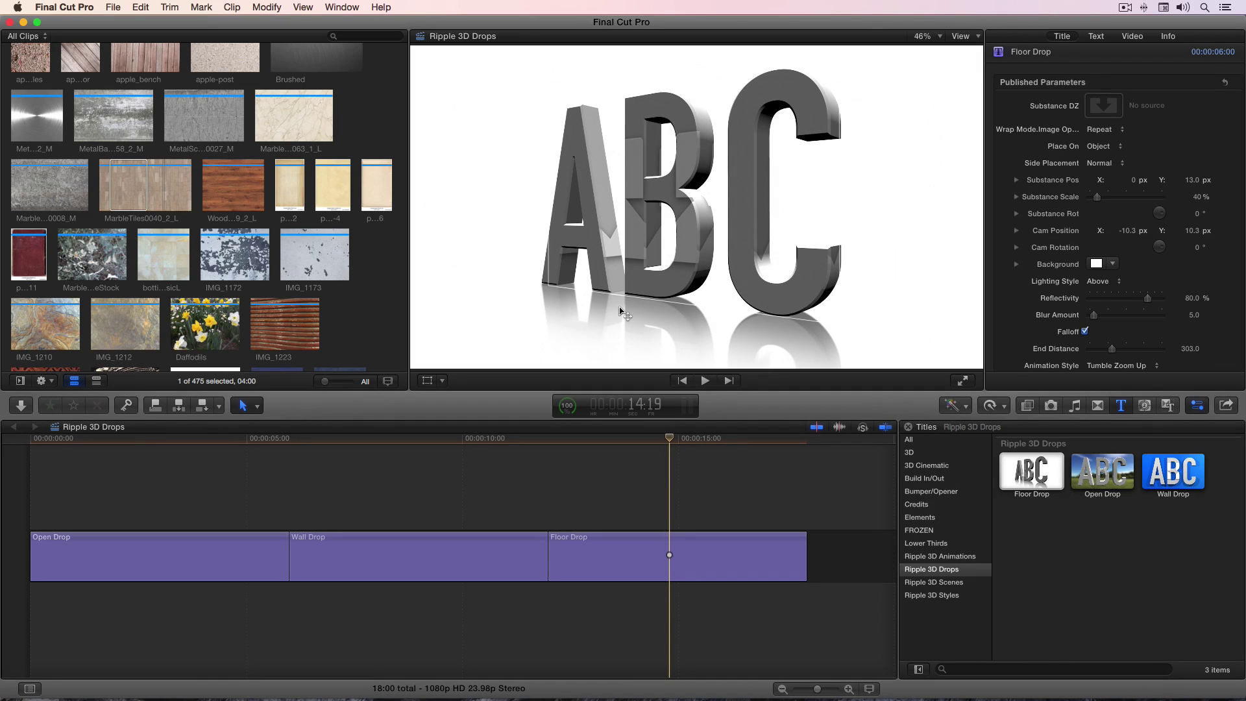
Step: Apply IMG_1172 as the Floor Drop letters' Substance texture and reselect the title
{"action": "left_click", "coordinate": [1106, 109]}
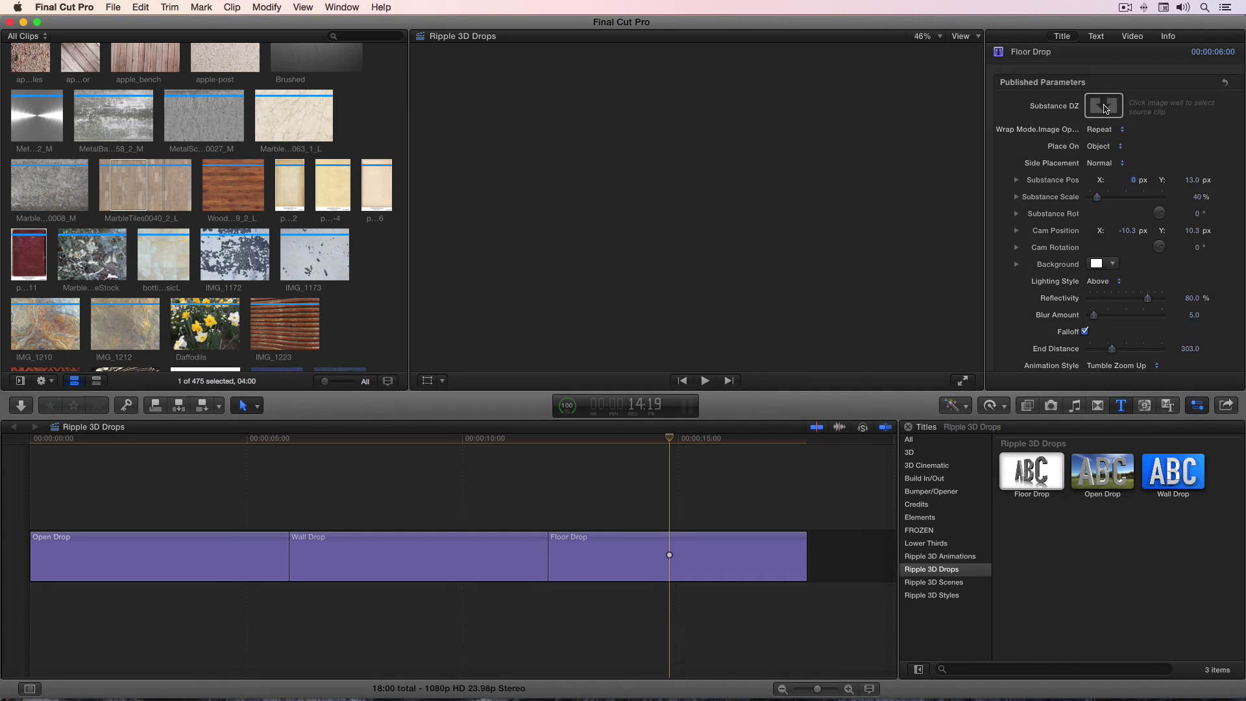
{"action": "left_click", "coordinate": [235, 261]}
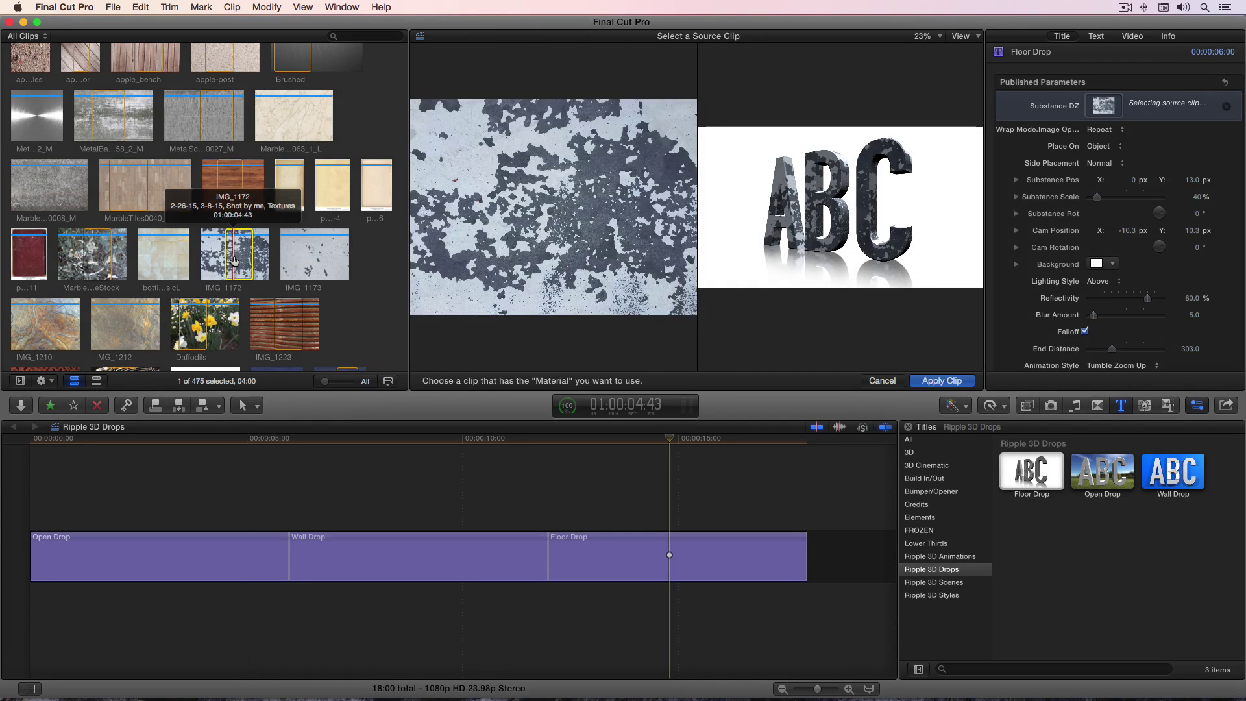
{"action": "left_click", "coordinate": [955, 383]}
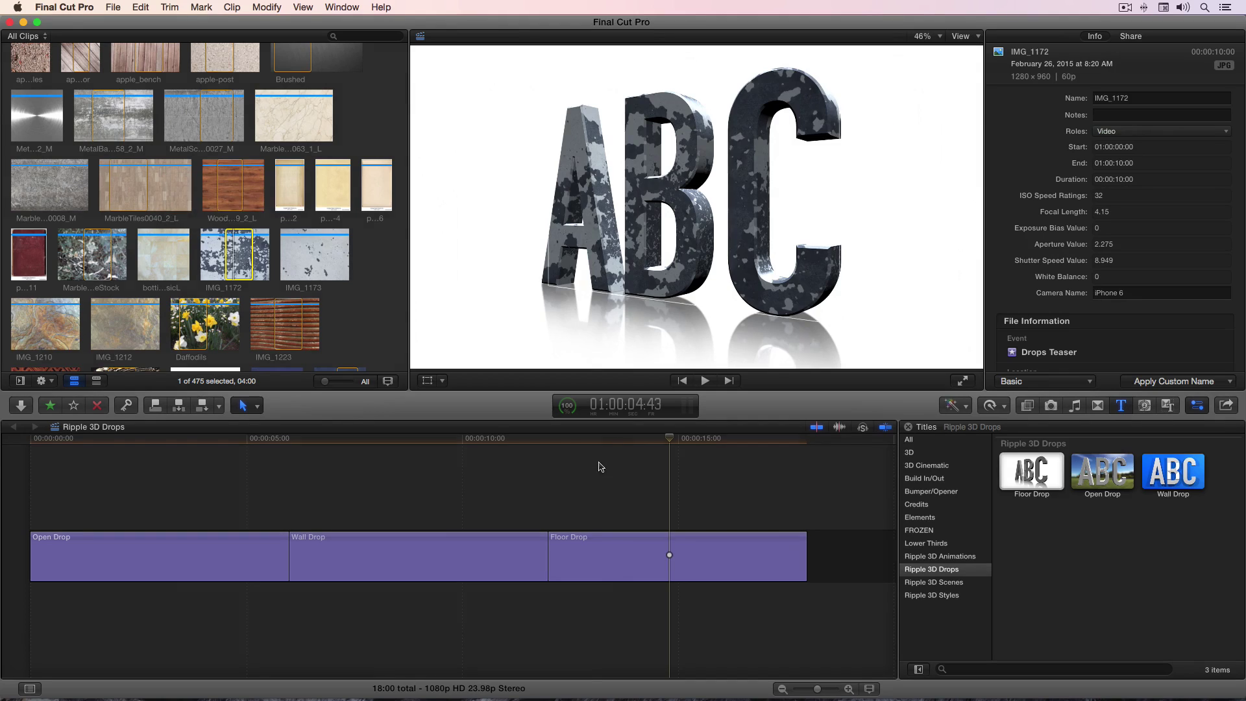
{"action": "left_click", "coordinate": [671, 439]}
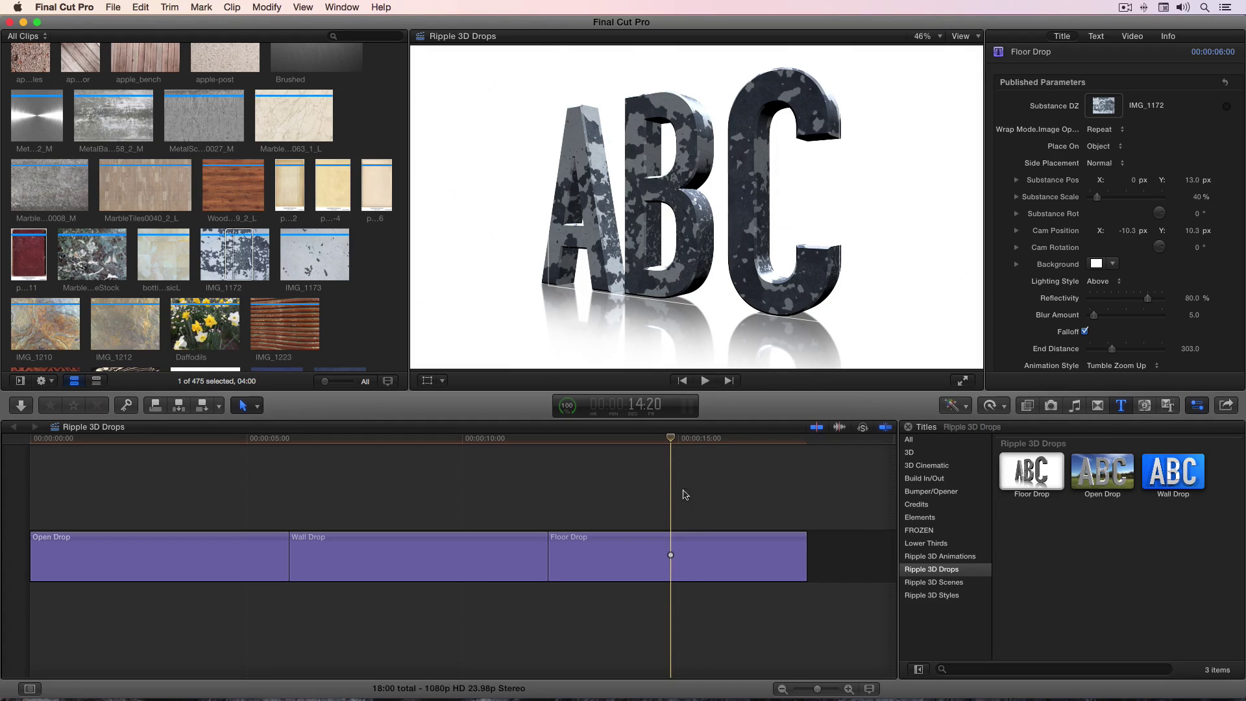
{"action": "left_click", "coordinate": [669, 439]}
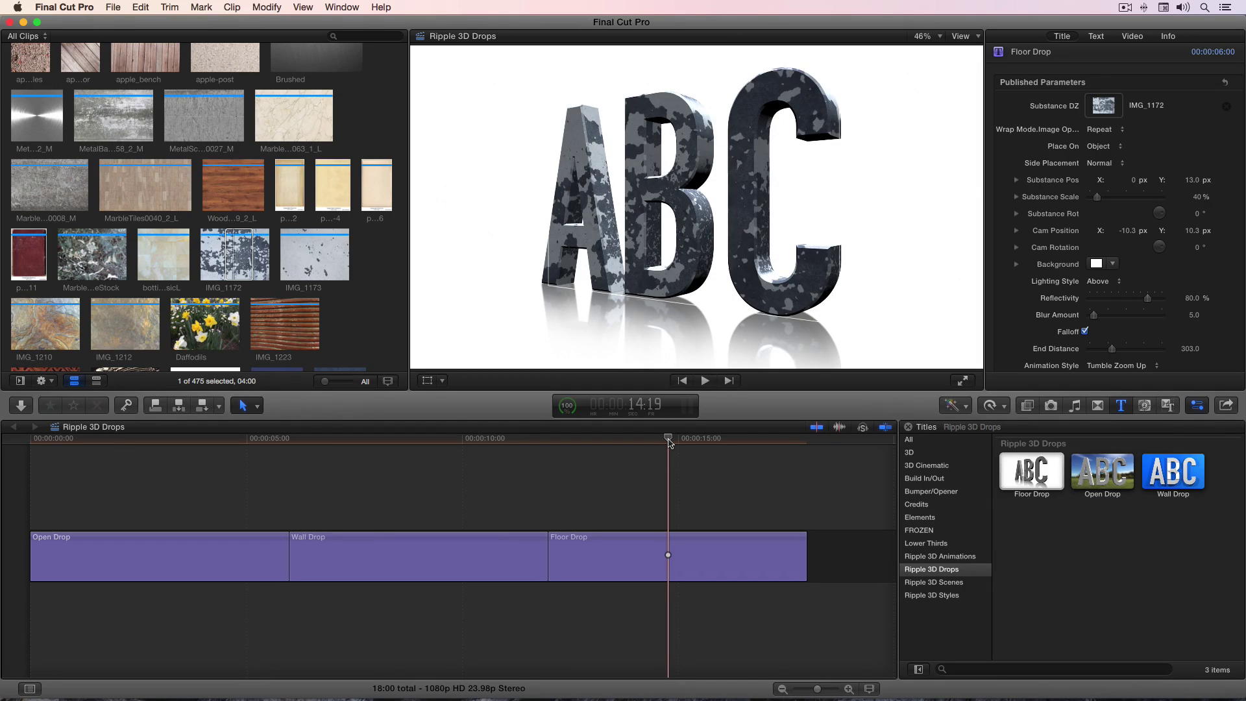
{"action": "left_click", "coordinate": [674, 440]}
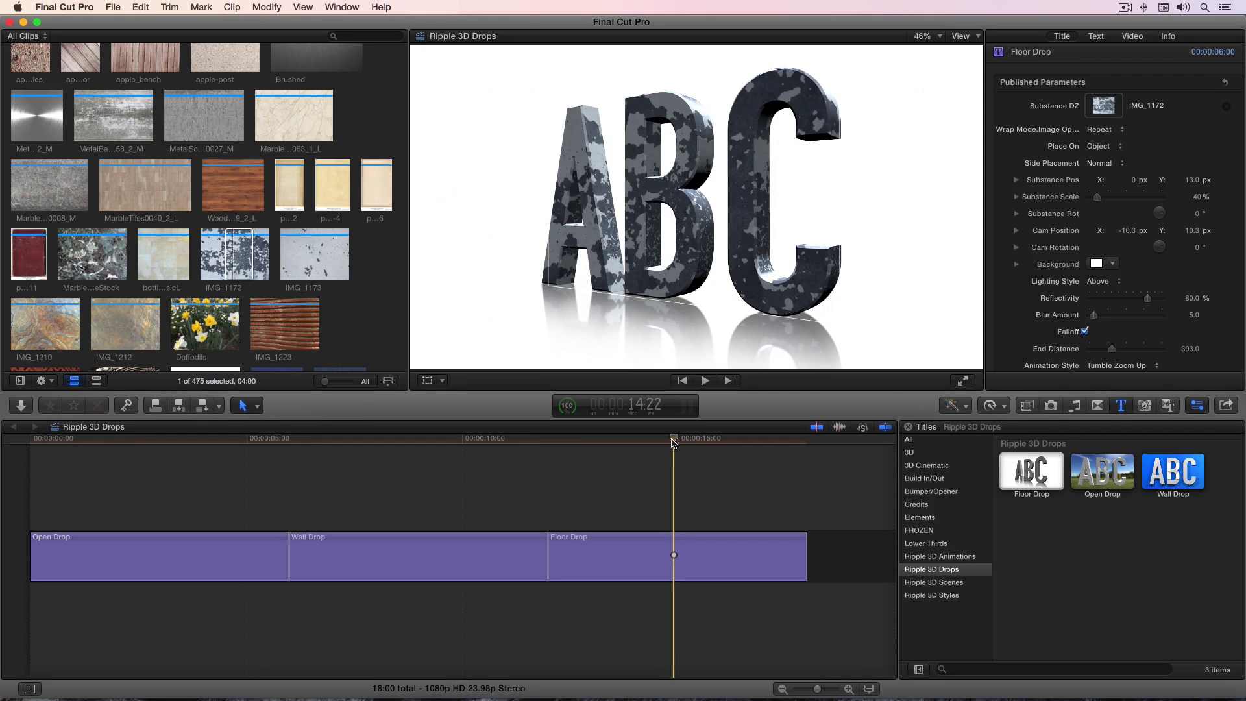
{"action": "left_click", "coordinate": [243, 252]}
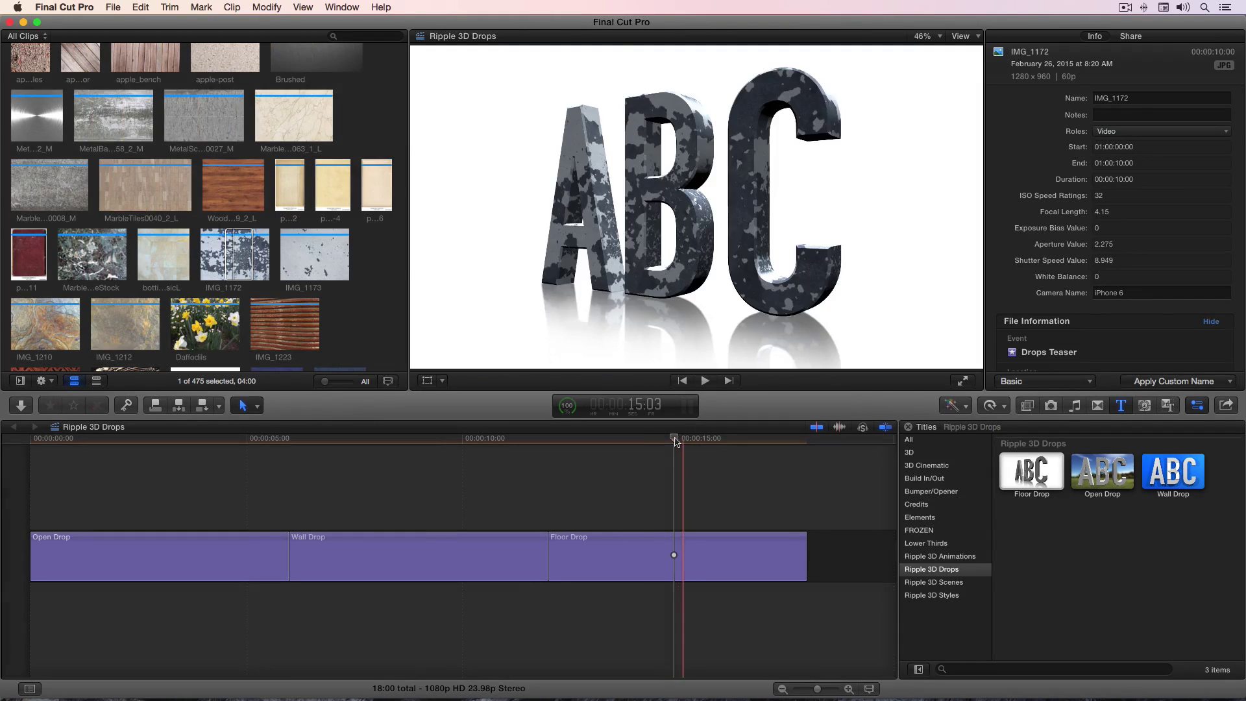
{"action": "mouse_move", "coordinate": [676, 439]}
{"action": "left_mouse_down"}
{"action": "mouse_move", "coordinate": [657, 440]}
{"action": "mouse_move", "coordinate": [674, 442]}
{"action": "left_mouse_up"}
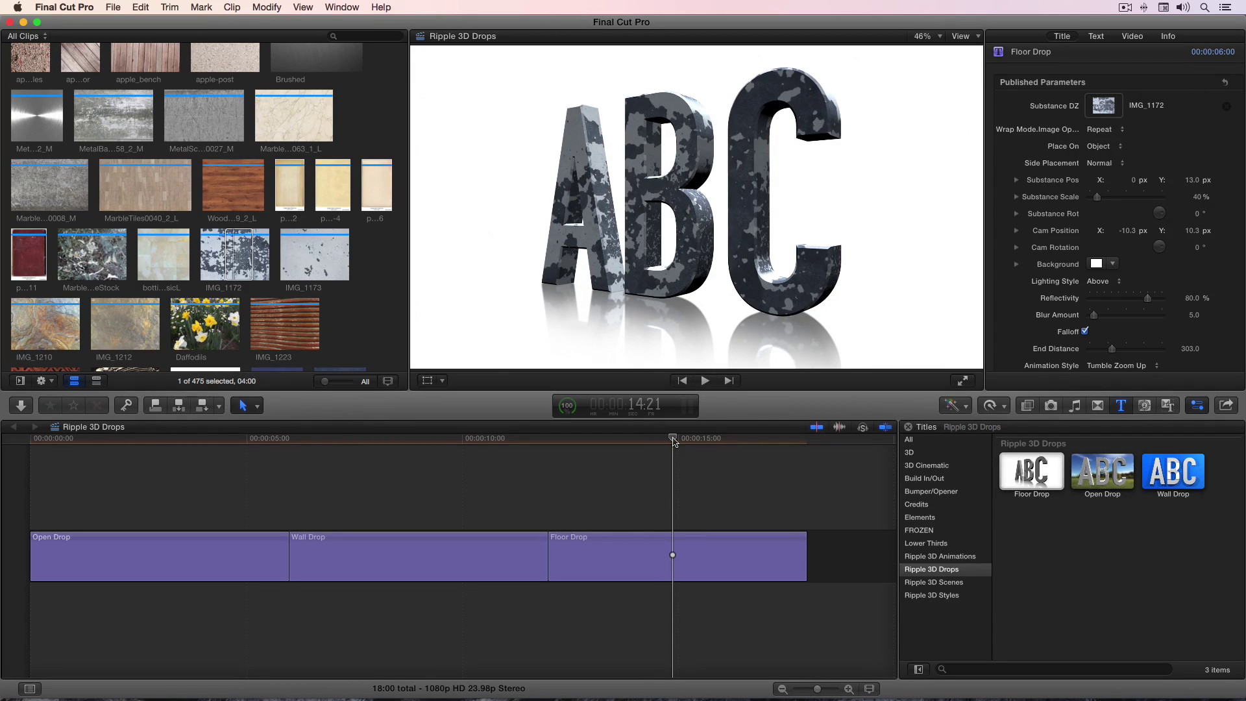
{"action": "mouse_move", "coordinate": [674, 442]}
{"action": "left_mouse_down"}
{"action": "mouse_move", "coordinate": [642, 440]}
{"action": "mouse_move", "coordinate": [669, 441]}
{"action": "left_mouse_up"}
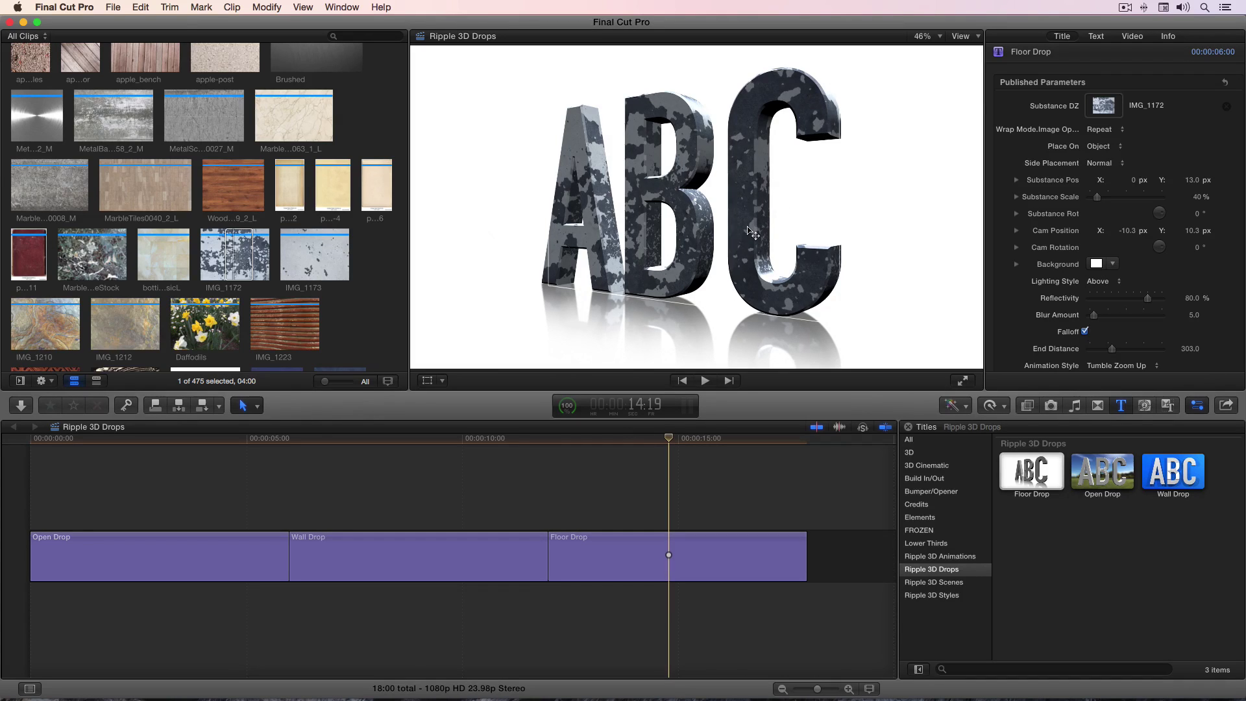
Step: Show Floor Drop's Text settings, dismiss the preset list unused, and return the playhead to 14:23
{"action": "left_click", "coordinate": [1099, 37]}
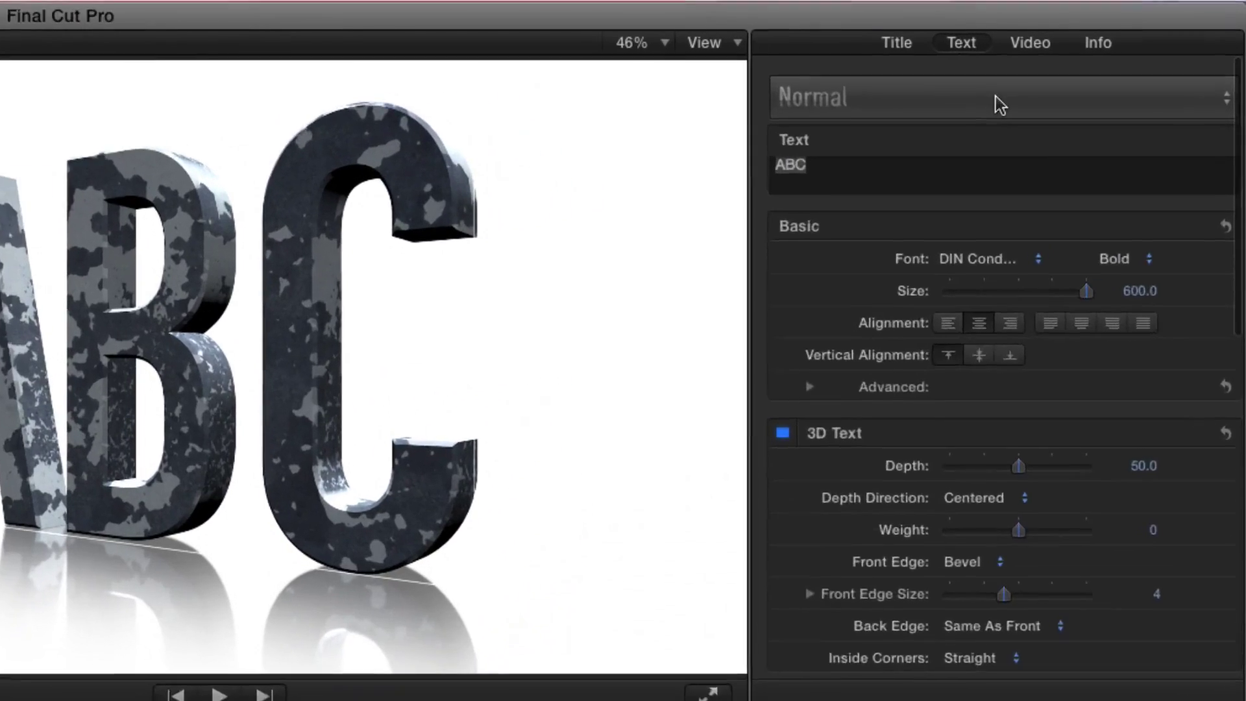
{"action": "left_click", "coordinate": [1115, 63]}
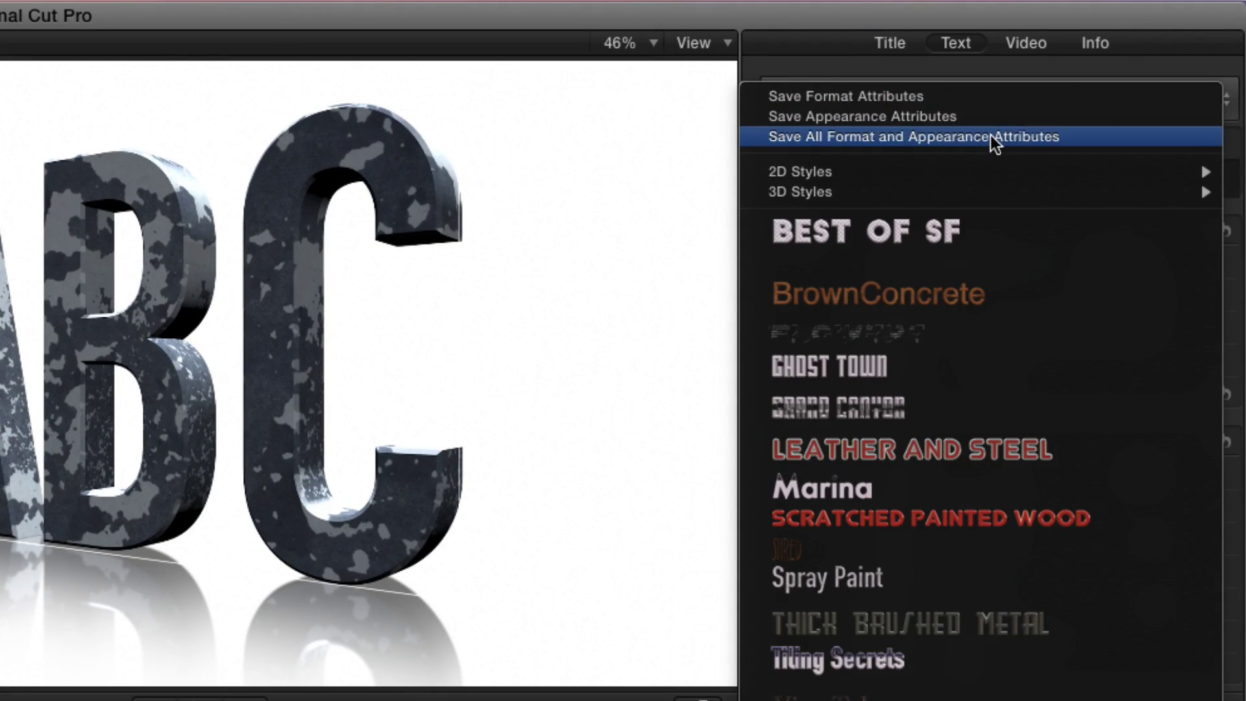
{"action": "left_click", "coordinate": [968, 65]}
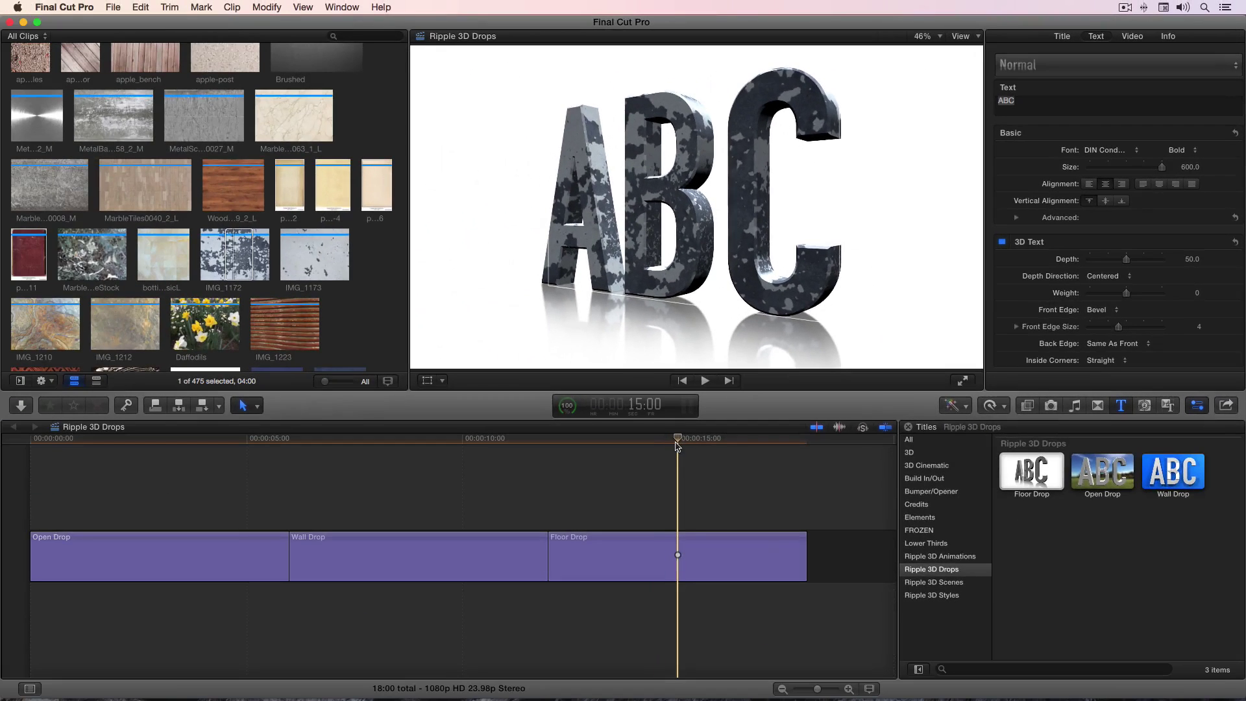
{"action": "left_click", "coordinate": [675, 442]}
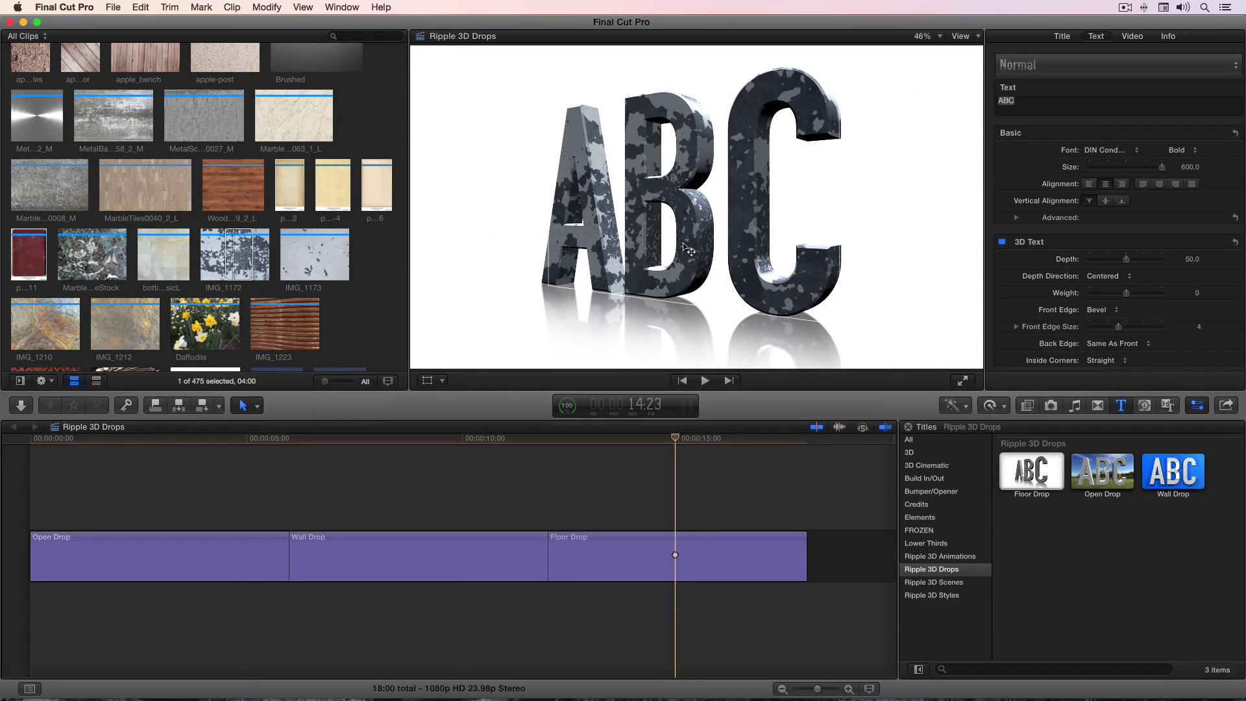
{"action": "left_click", "coordinate": [493, 439]}
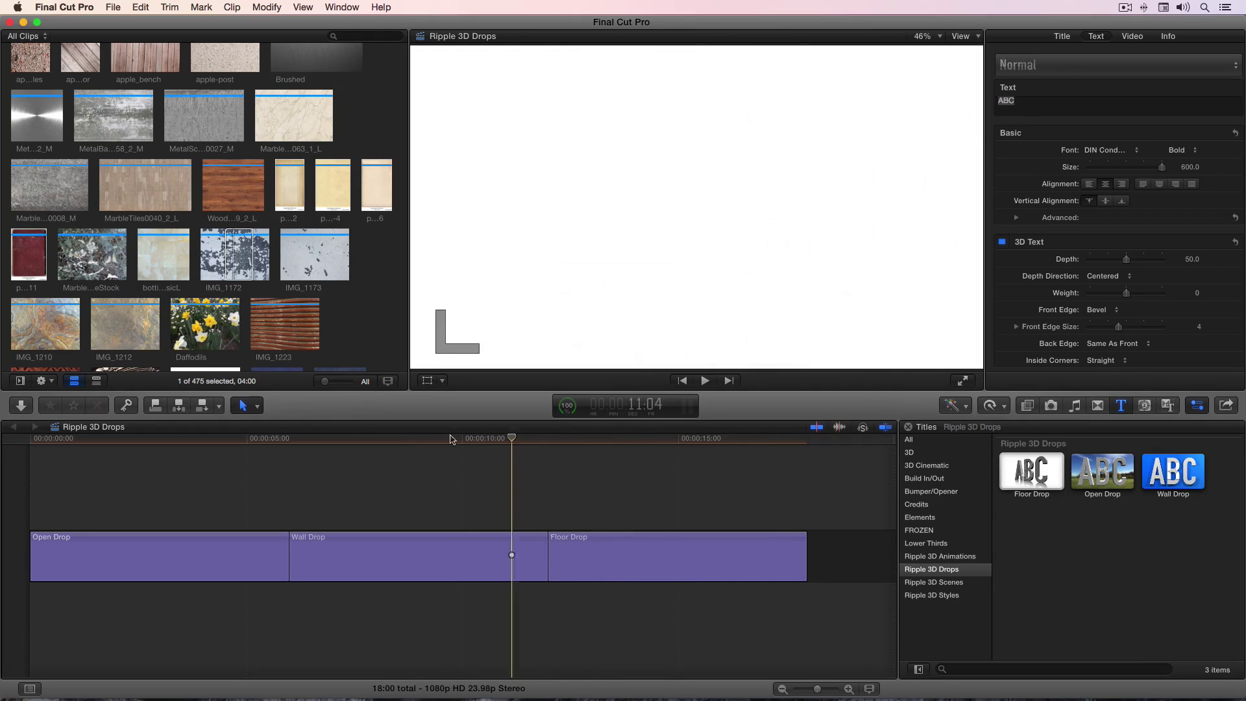
{"action": "left_click_drag", "start_coordinate": [435, 440], "coordinate": [678, 440]}
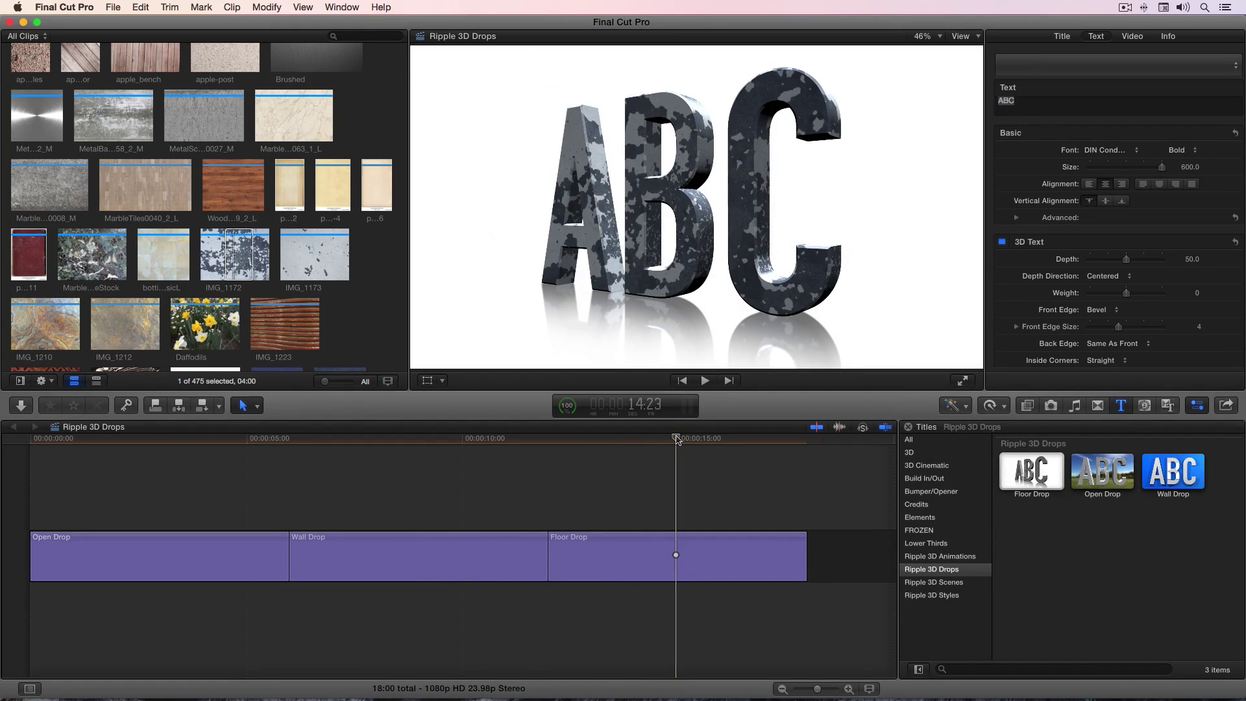